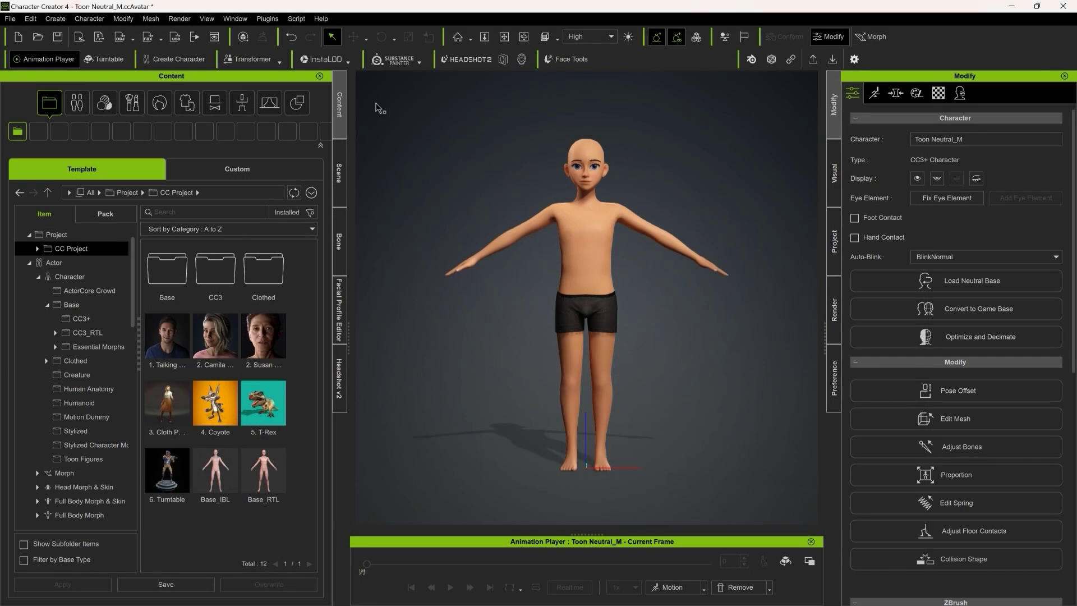
# Point the Blender Pipeline plug-in's DataLink folder to the Viking project folder on drive E.
pyautogui.click(242, 19)
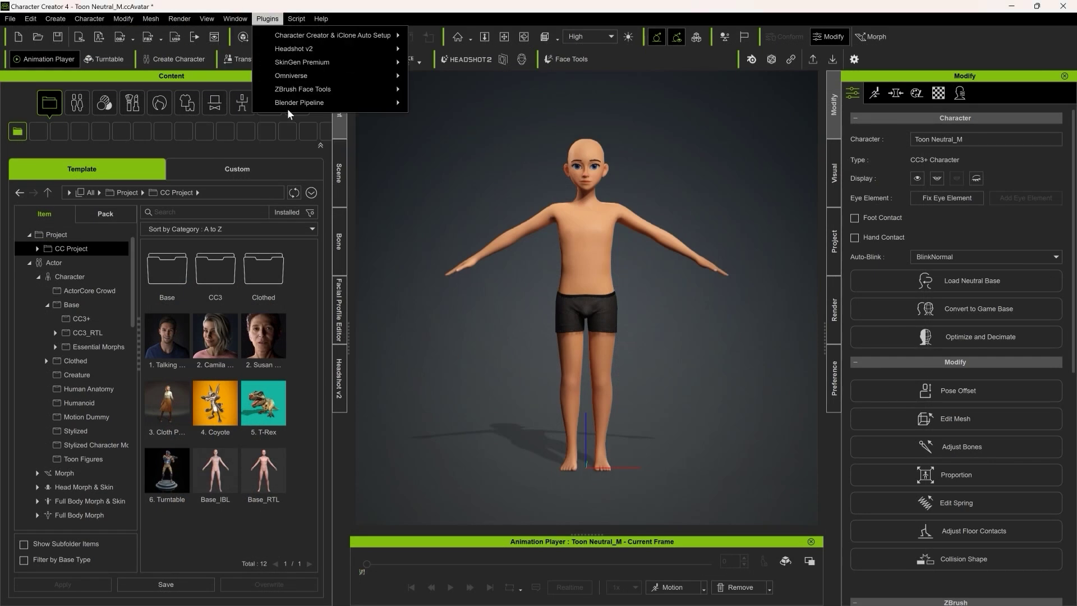
pyautogui.moveTo(339, 103)
pyautogui.click(438, 103)
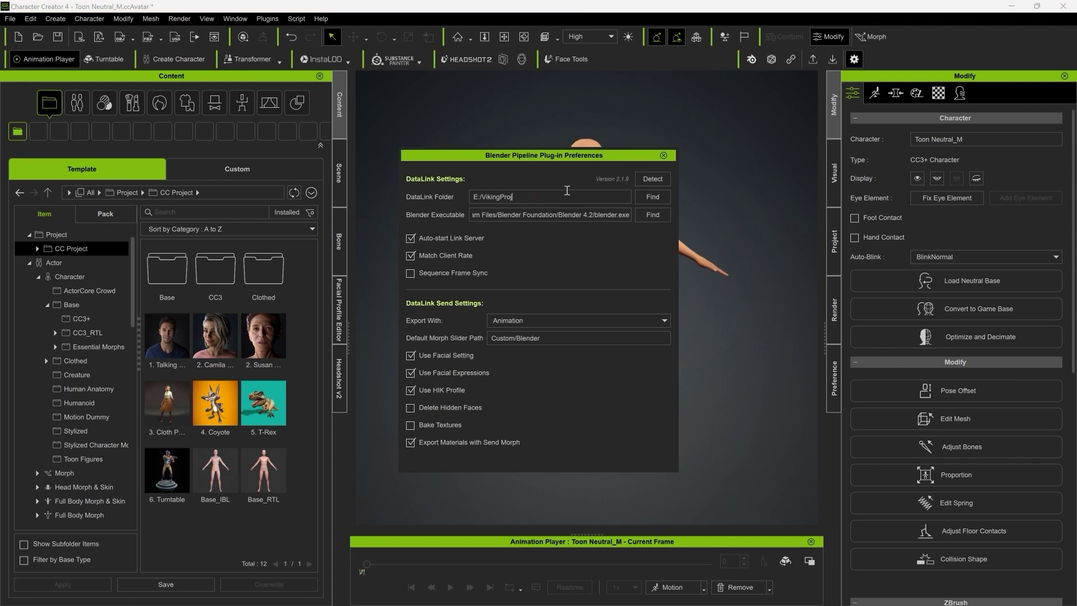
pyautogui.click(662, 157)
# Start the Blender Pipeline DataLink and select the Toon Neutral_M character.
pyautogui.click(268, 19)
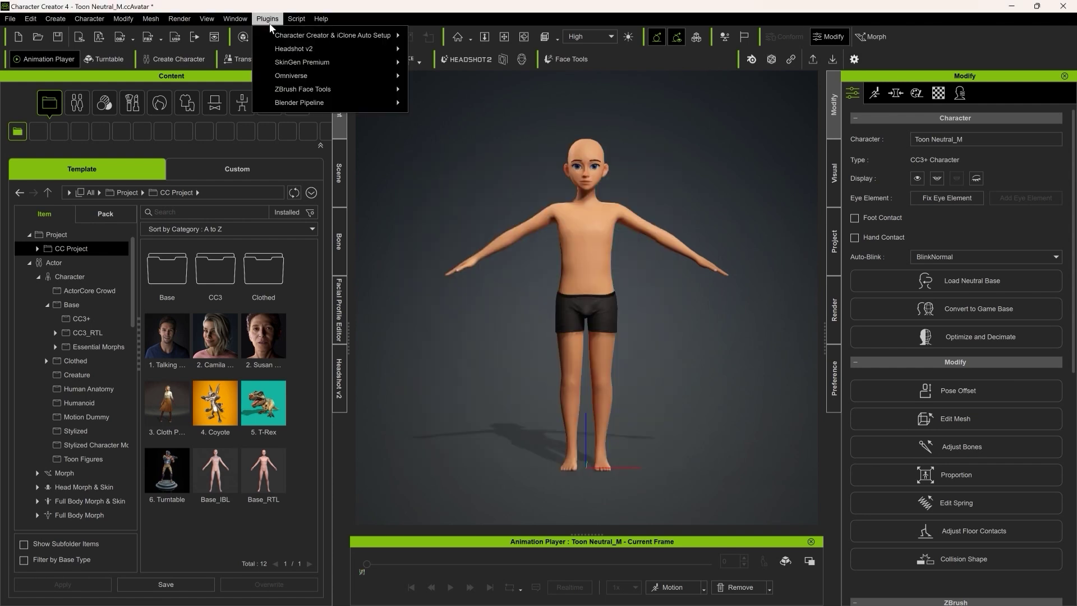
pyautogui.moveTo(337, 103)
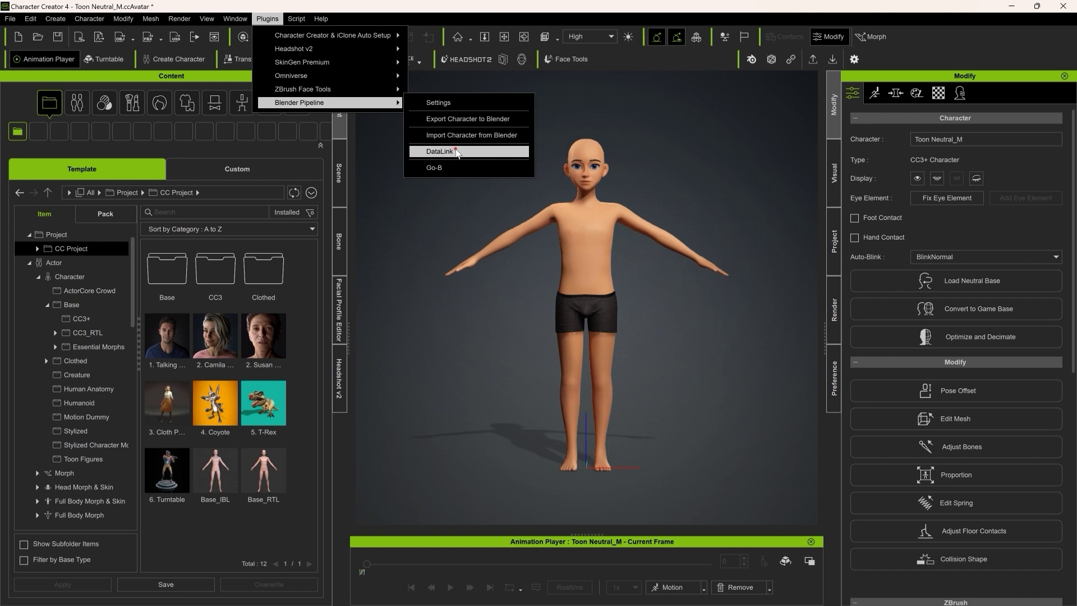
pyautogui.click(437, 152)
pyautogui.click(586, 246)
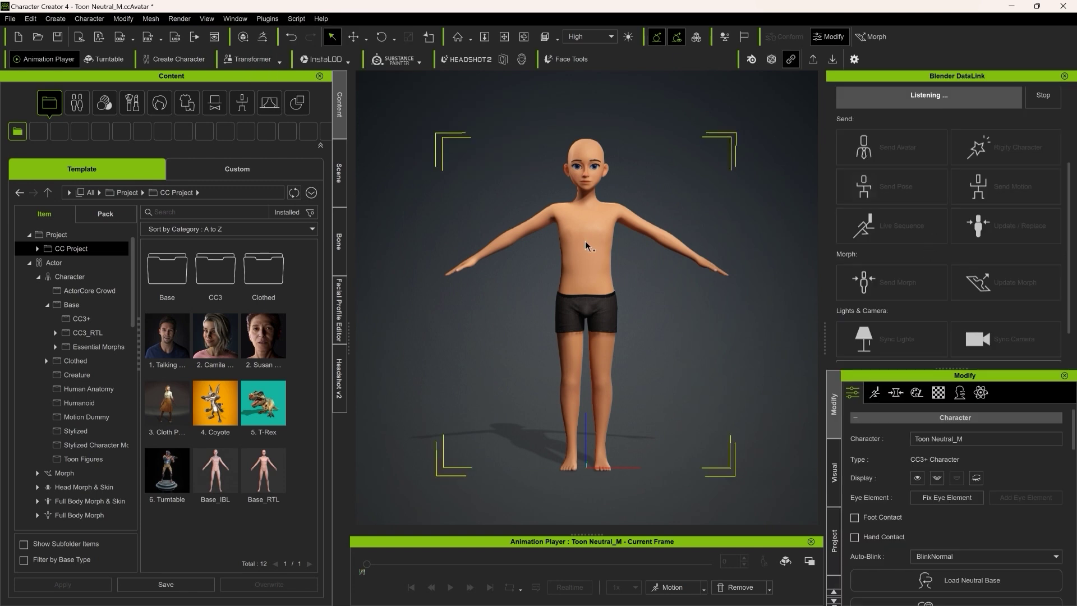
# Switch to Blender and connect its CC/iC DataLink to Character Creator on localhost.
pyautogui.hotkey('alt', 'Tab')
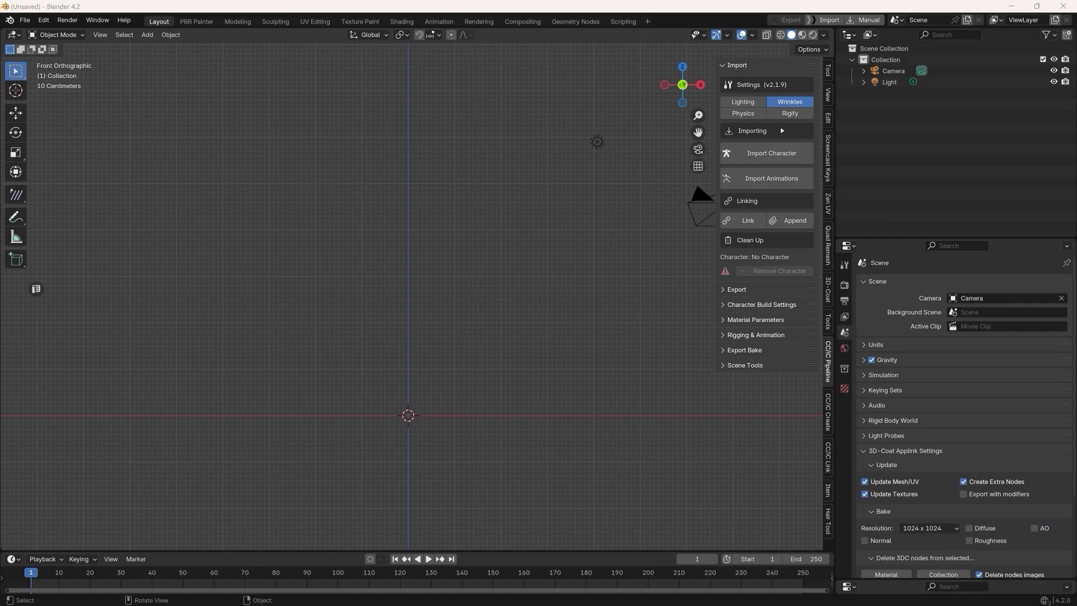
pyautogui.click(828, 466)
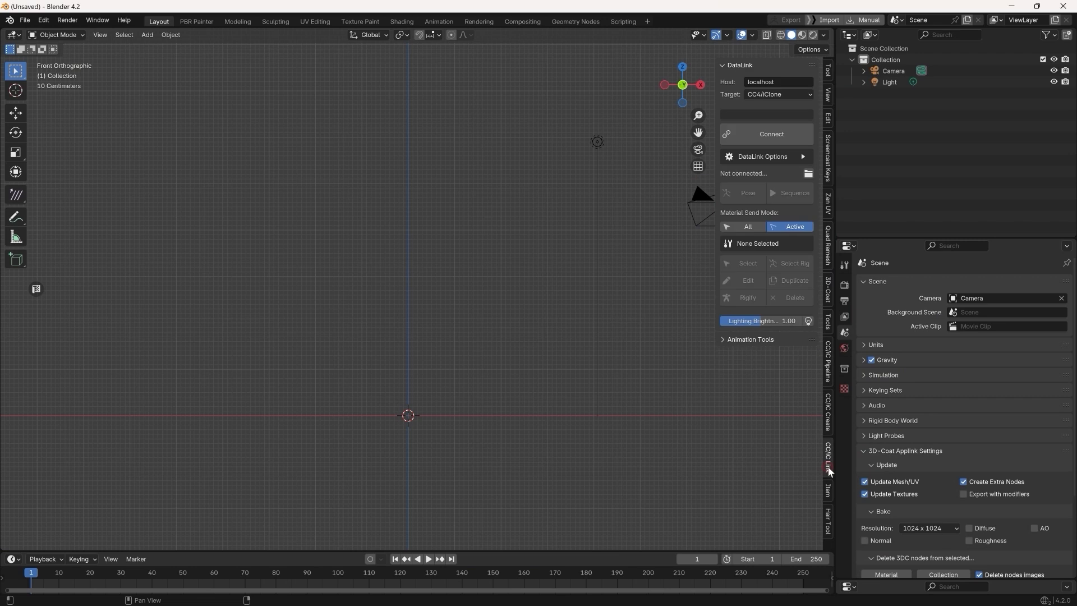
pyautogui.click(756, 134)
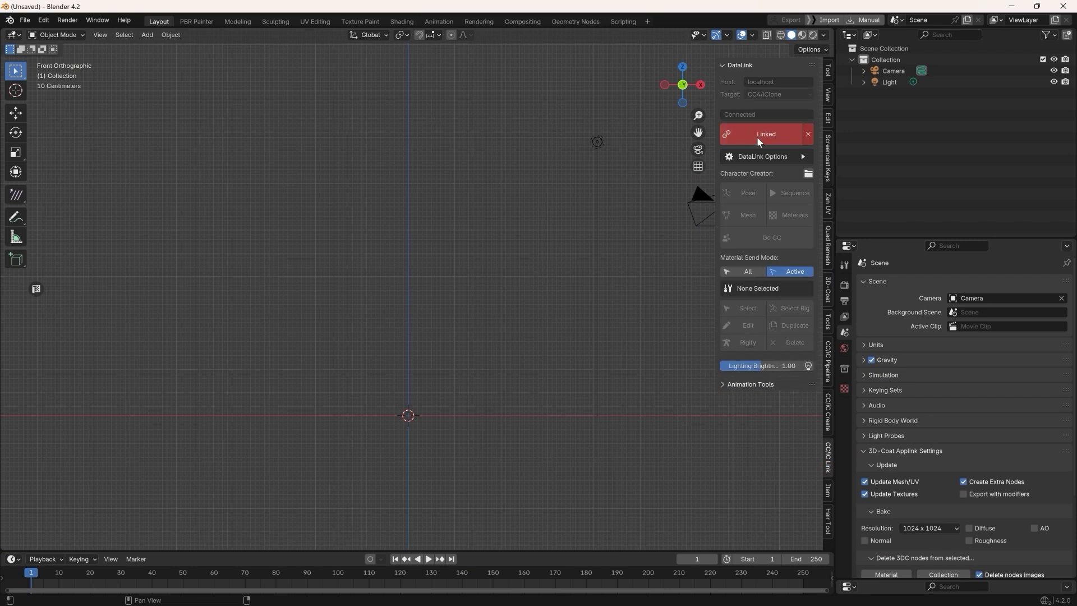
# Return to Character Creator, show the character's morph sliders, and dock and widen the Modify area so they are readable.
pyautogui.hotkey('alt', 'Tab')
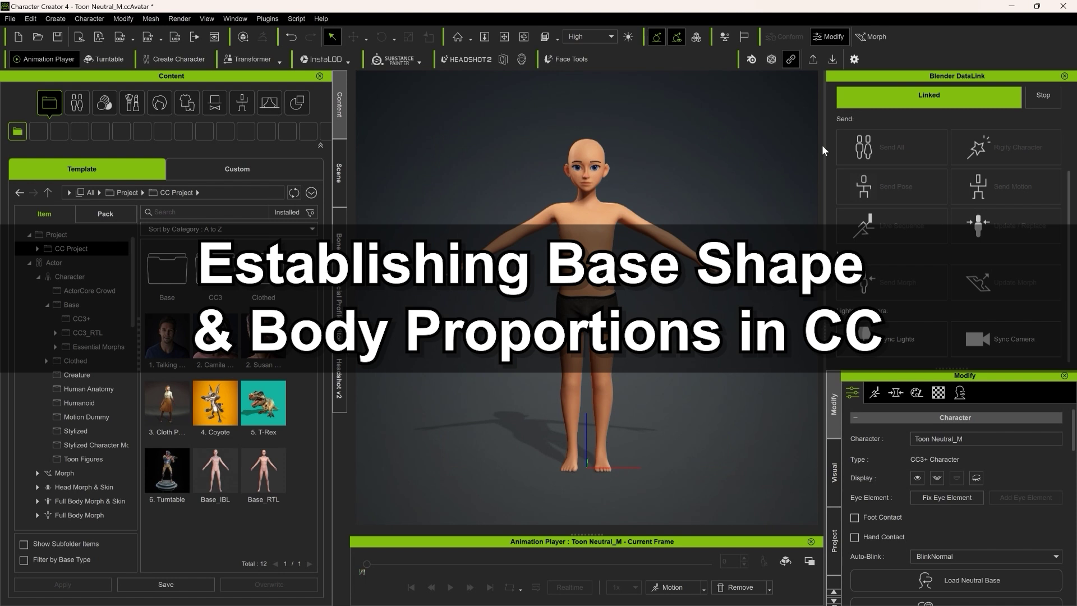
pyautogui.click(891, 394)
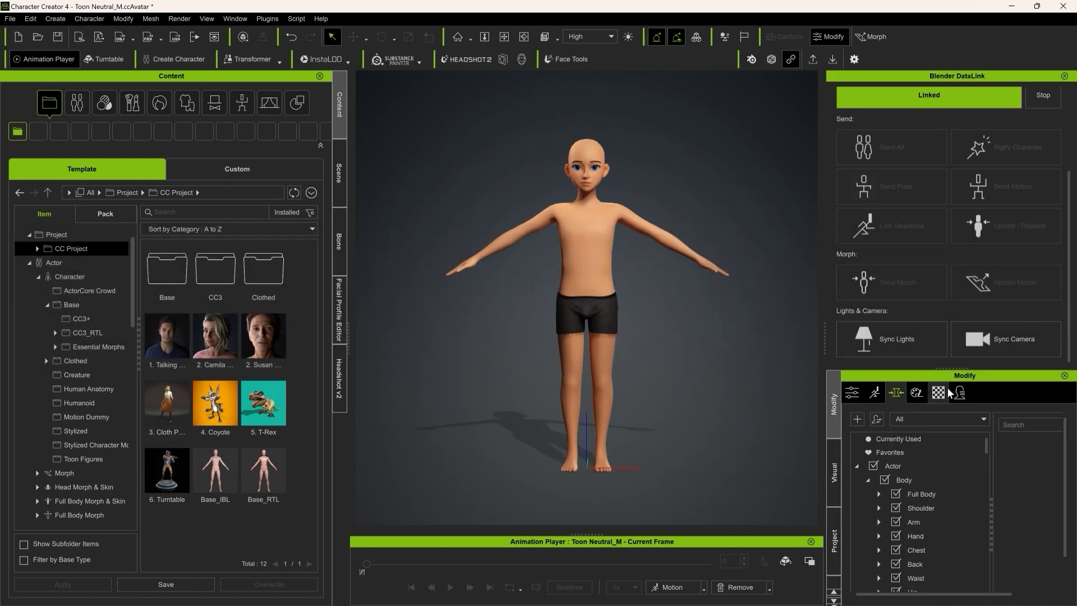
pyautogui.moveTo(945, 375); pyautogui.dragTo(903, 139)
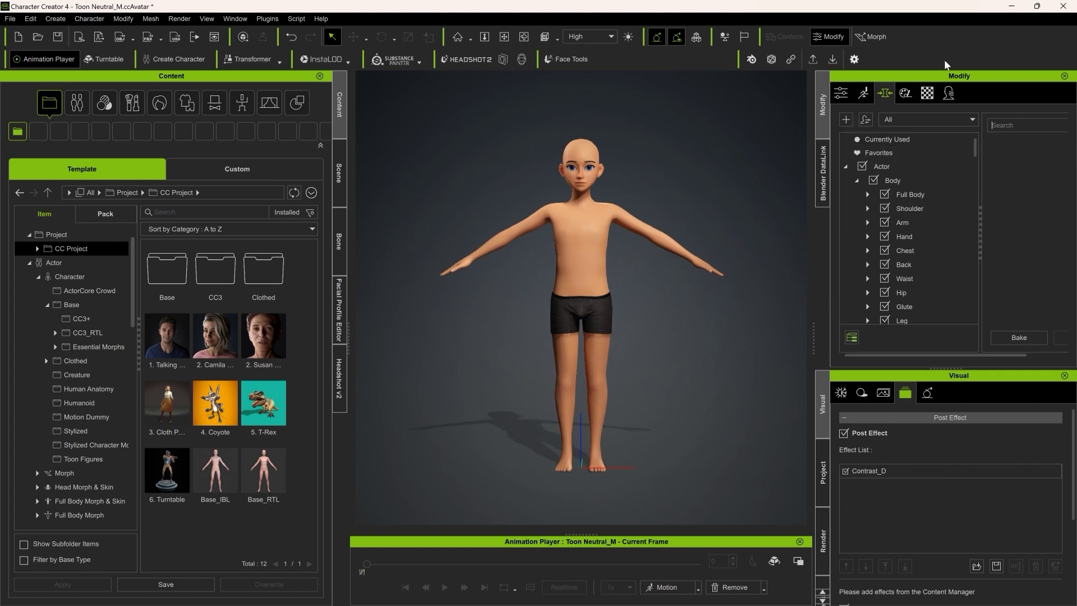
pyautogui.write('height')
pyautogui.moveTo(812, 148); pyautogui.dragTo(757, 146)
# Find the "character" morphs, set Character Height to about -29, and lengthen the arms and adjust the legs directly on the model.
pyautogui.tripleClick(987, 126)
pyautogui.write('character')
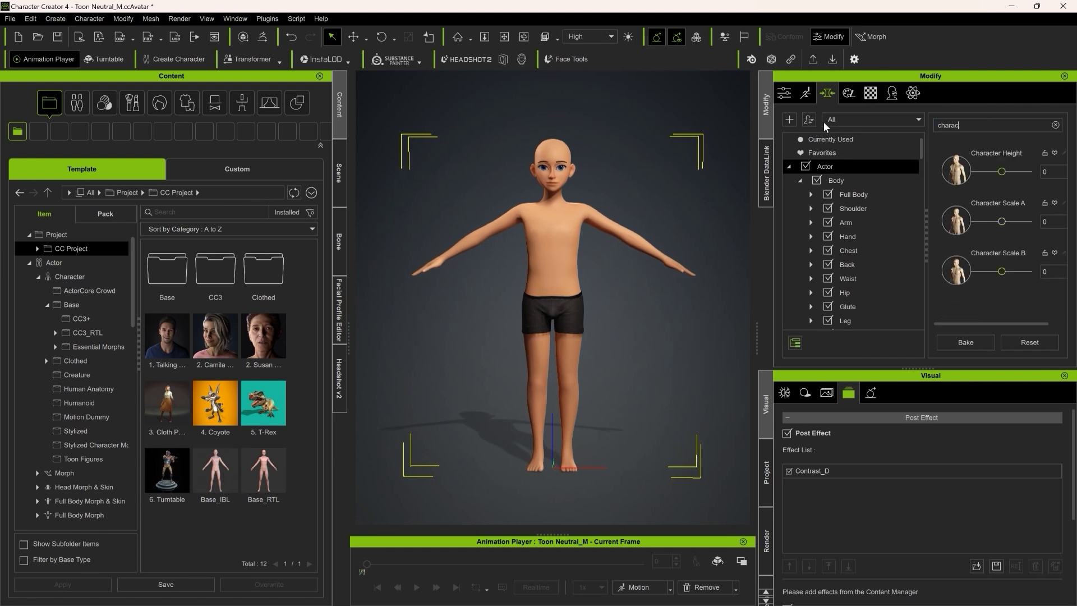
pyautogui.moveTo(1002, 172)
pyautogui.mouseDown()
pyautogui.moveTo(982, 171)
pyautogui.moveTo(994, 172)
pyautogui.mouseUp()
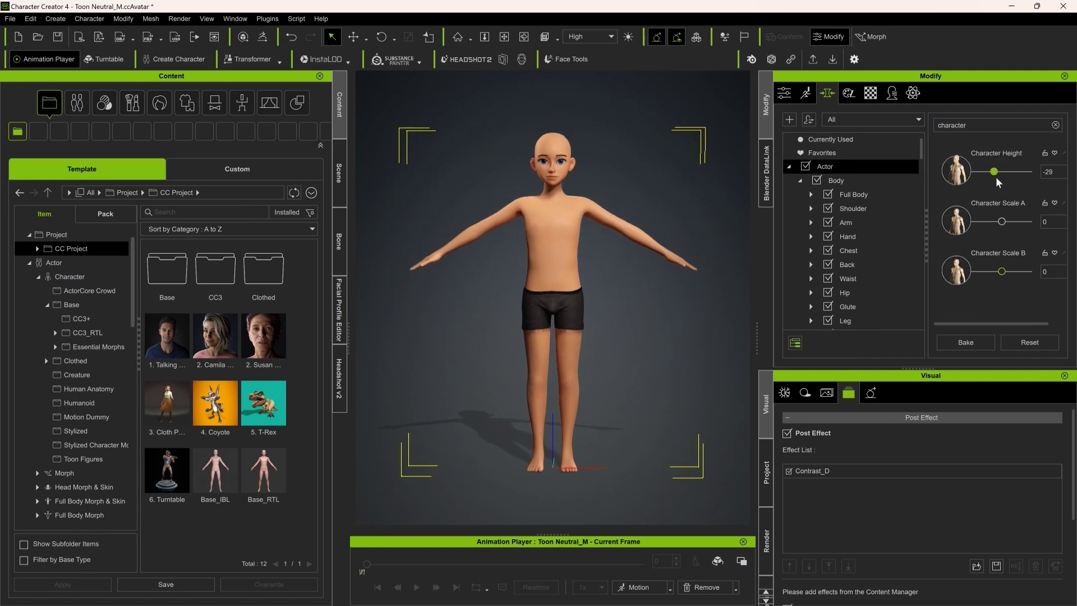
pyautogui.moveTo(611, 223); pyautogui.dragTo(729, 264)
pyautogui.moveTo(569, 350); pyautogui.dragTo(559, 356)
# Filter the morphs by "heavy" and raise a heavy-body slider to bulk up the character's body.
pyautogui.doubleClick(952, 125)
pyautogui.write('heavy')
pyautogui.click(838, 166)
pyautogui.scroll(-5, 979, 262)
pyautogui.moveTo(976, 260); pyautogui.dragTo(1009, 261)
pyautogui.scroll(2, 1019, 177)
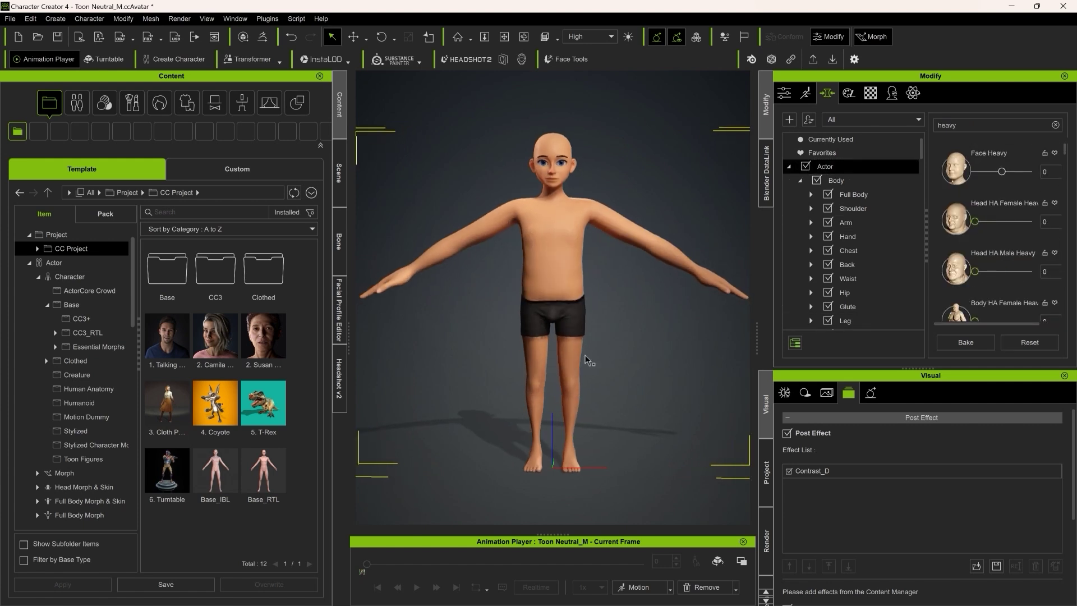
# Edit the character's bone proportions to give it a massive torso on thin legs.
pyautogui.click(784, 93)
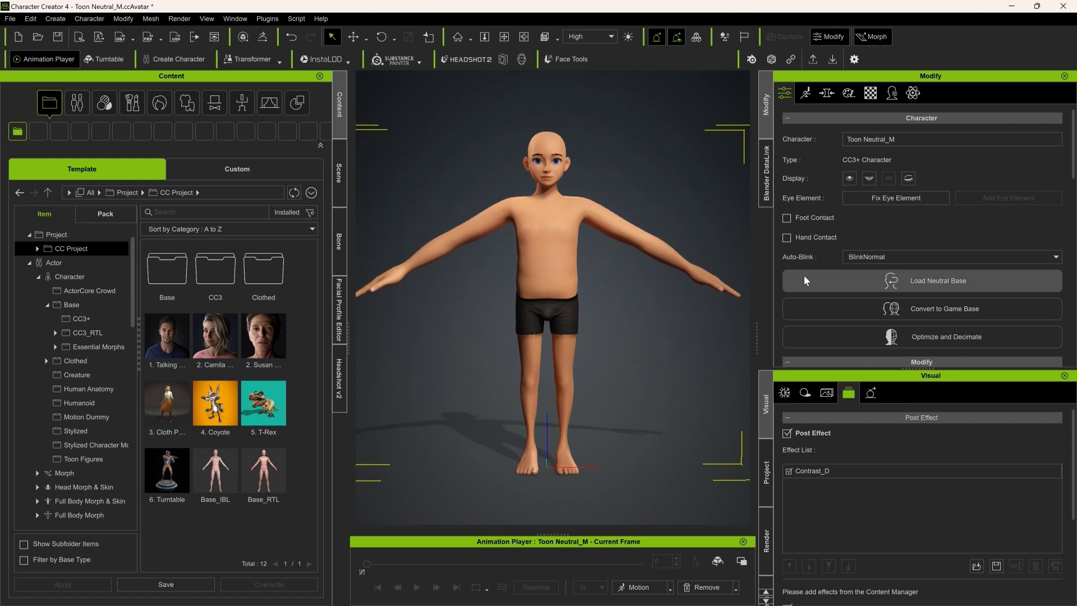
pyautogui.scroll(-3, 852, 279)
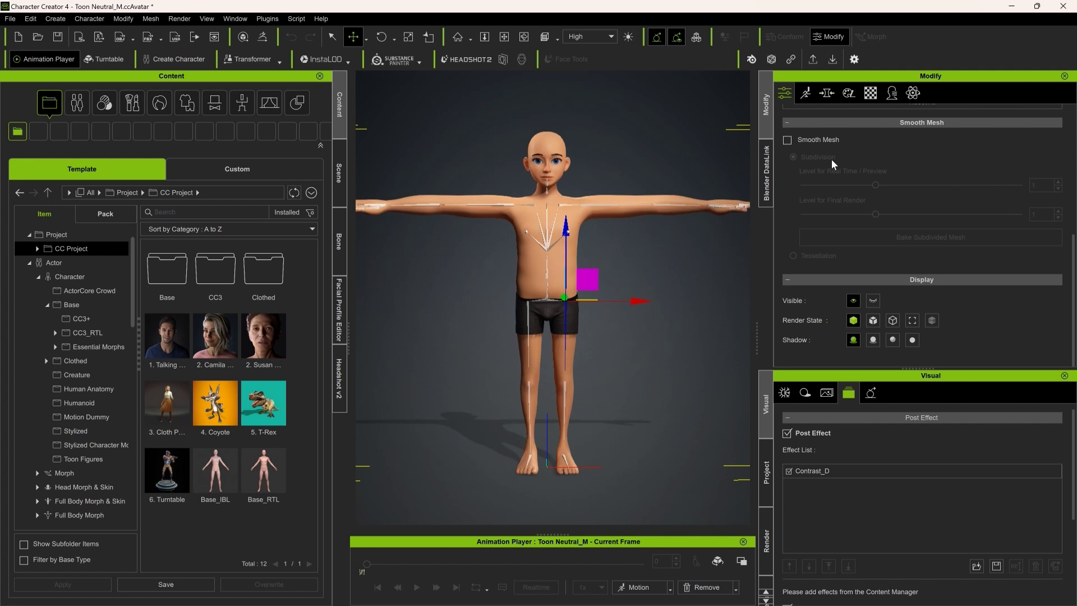
pyautogui.scroll(4, 833, 164)
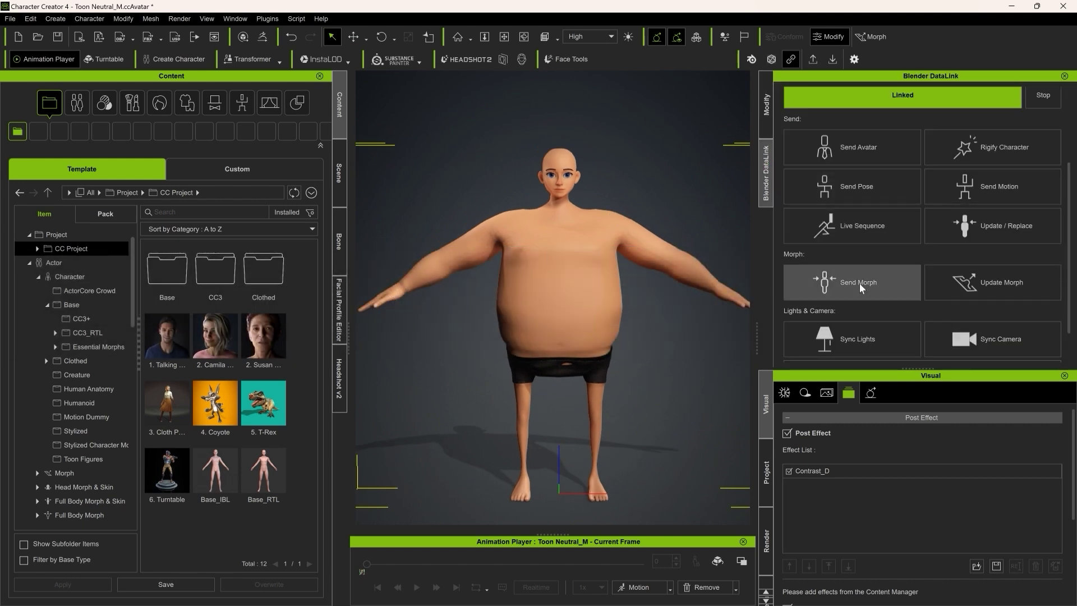
# Send the character to Blender as a morph and select the imported Toon Neutral_M mesh there.
pyautogui.click(859, 284)
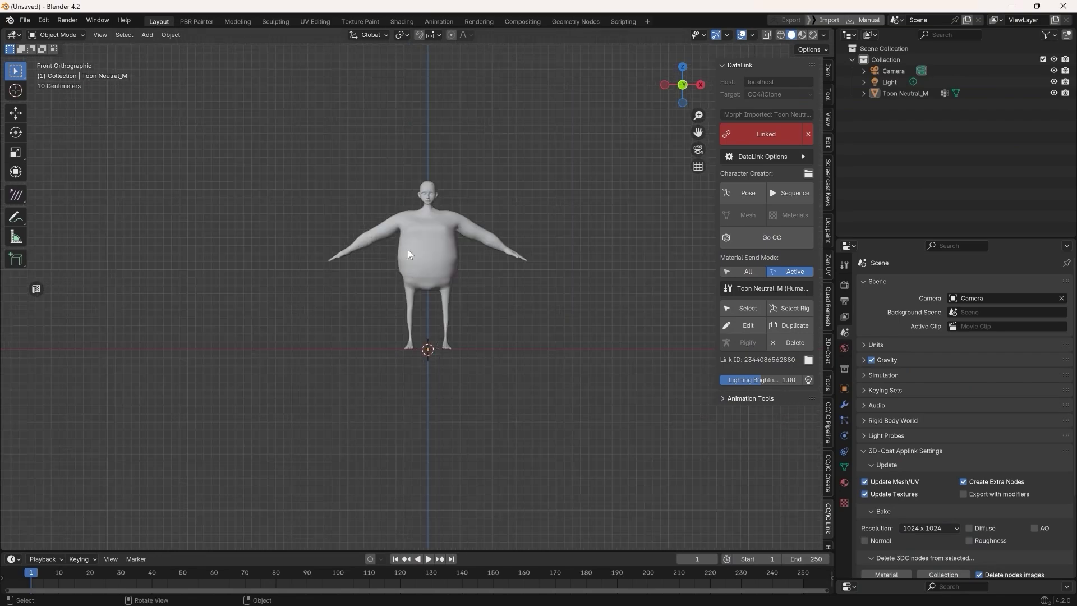
pyautogui.scroll(4, 405, 224)
pyautogui.keyDown('shift'); pyautogui.moveTo(402, 201); pyautogui.dragTo(394, 290, button='middle'); pyautogui.keyUp('shift')
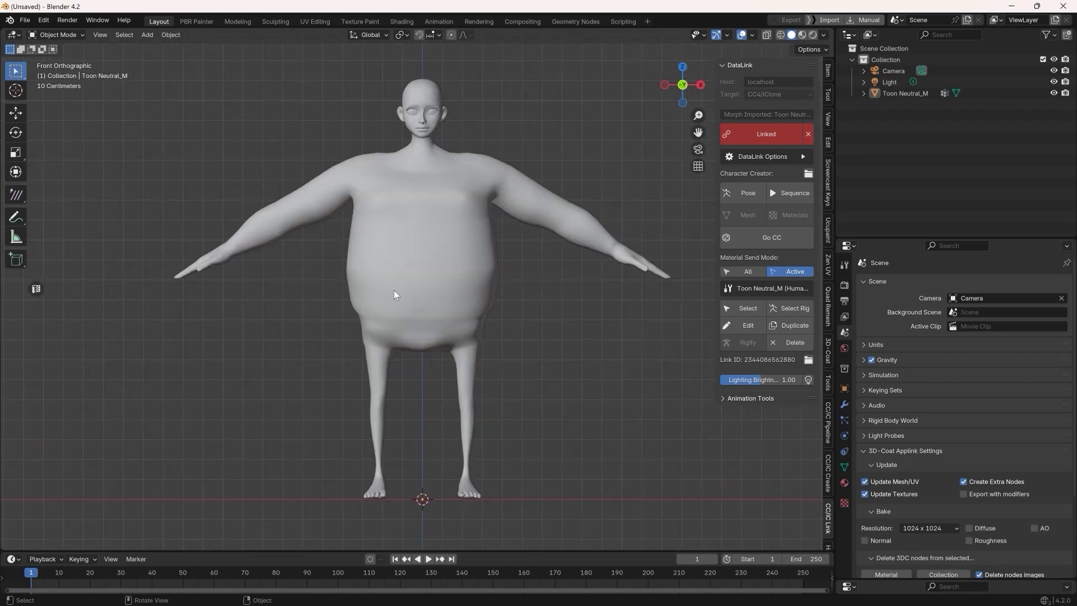
pyautogui.click(395, 301)
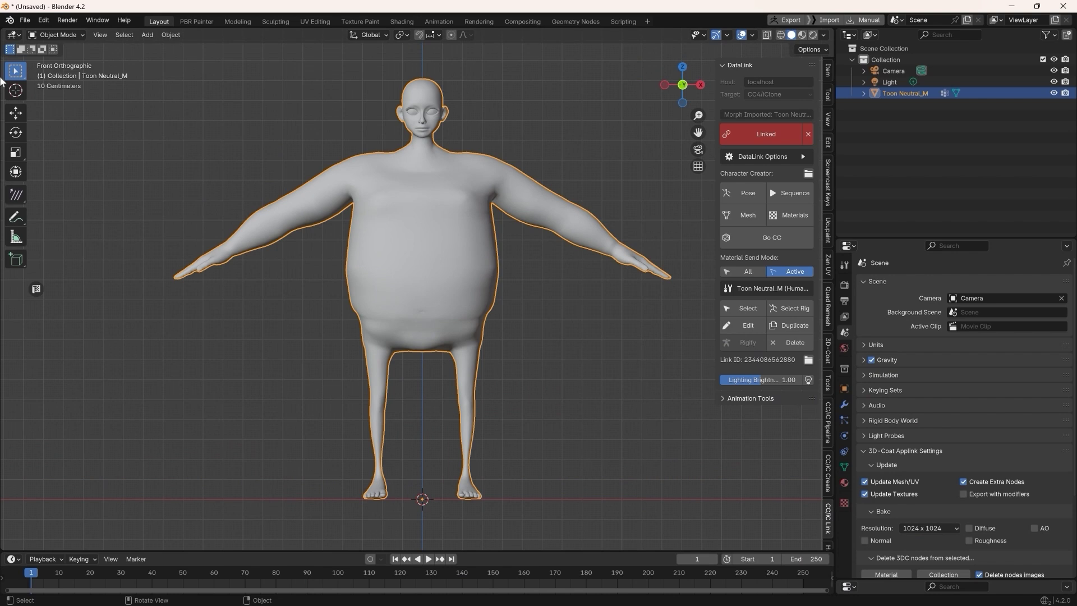
# Put the mesh in Sculpt Mode and smooth its shading by averaging the normals by Face Area in Edit Mode.
pyautogui.click(56, 35)
pyautogui.click(56, 70)
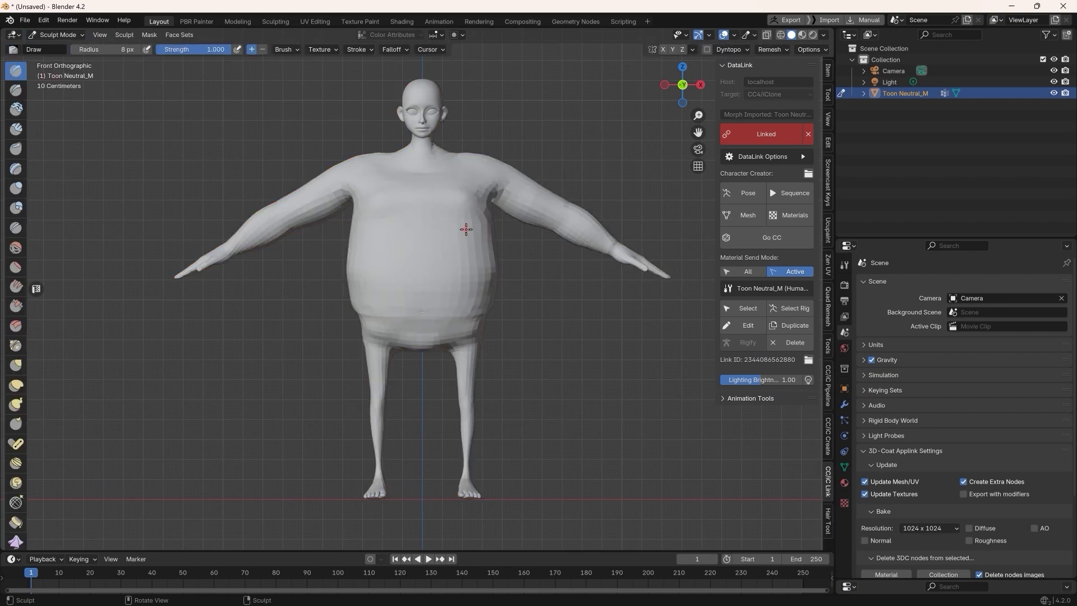
pyautogui.press('Tab')
pyautogui.hotkey('alt', 'n')
pyautogui.click(443, 238)
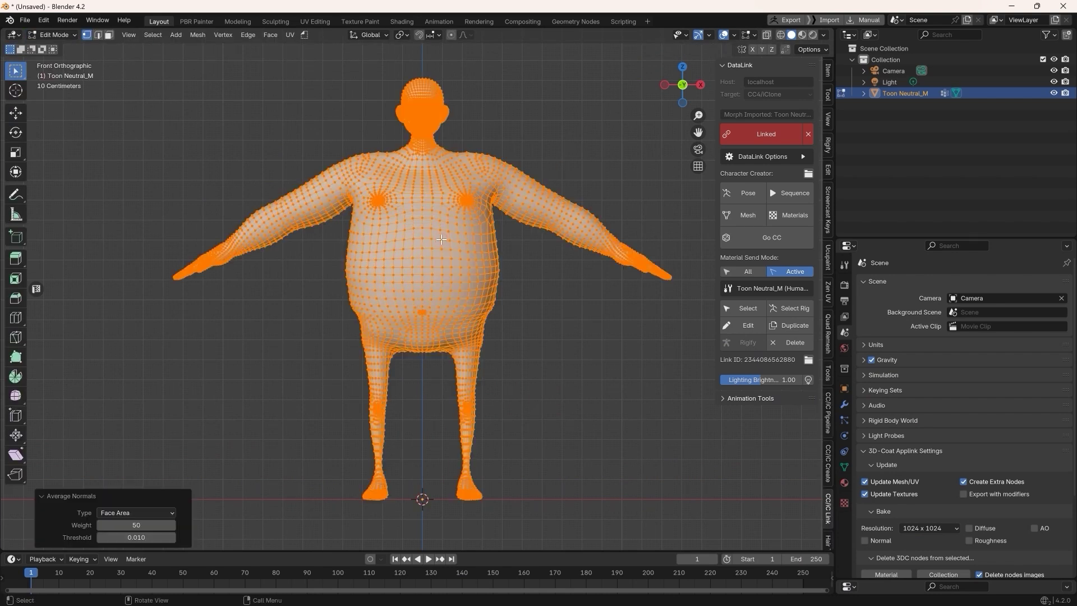
pyautogui.hotkey('alt', 'n')
pyautogui.click(432, 249)
pyautogui.press('Tab')
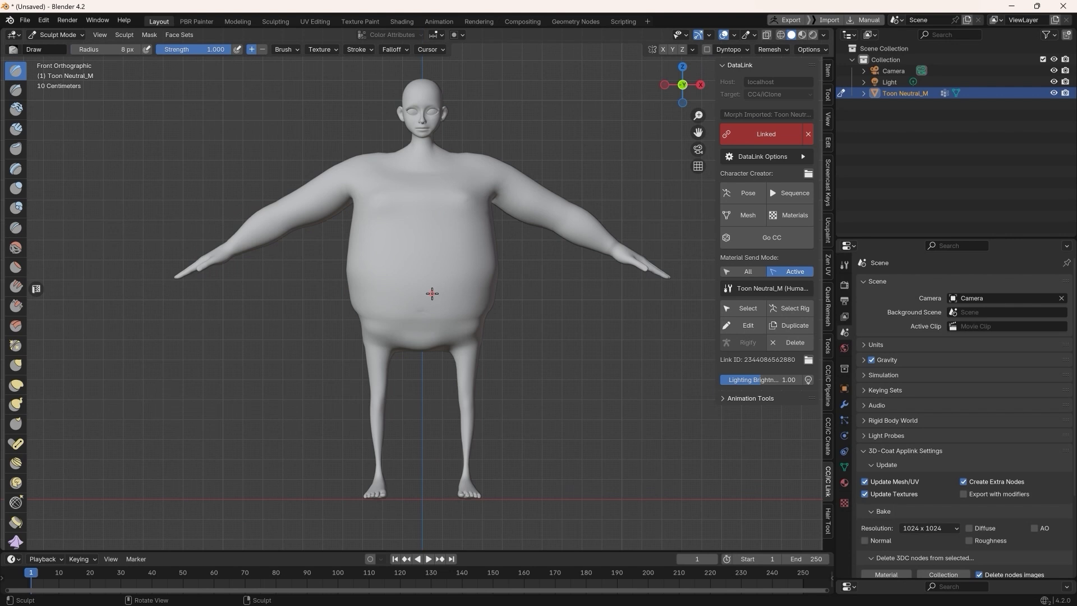
# Reshape the torso into a wide rounded belly using the Grab brush with X symmetry and a radius of about 444 px.
pyautogui.keyDown('shift'); pyautogui.moveTo(432, 292); pyautogui.dragTo(517, 327, button='middle'); pyautogui.keyUp('shift')
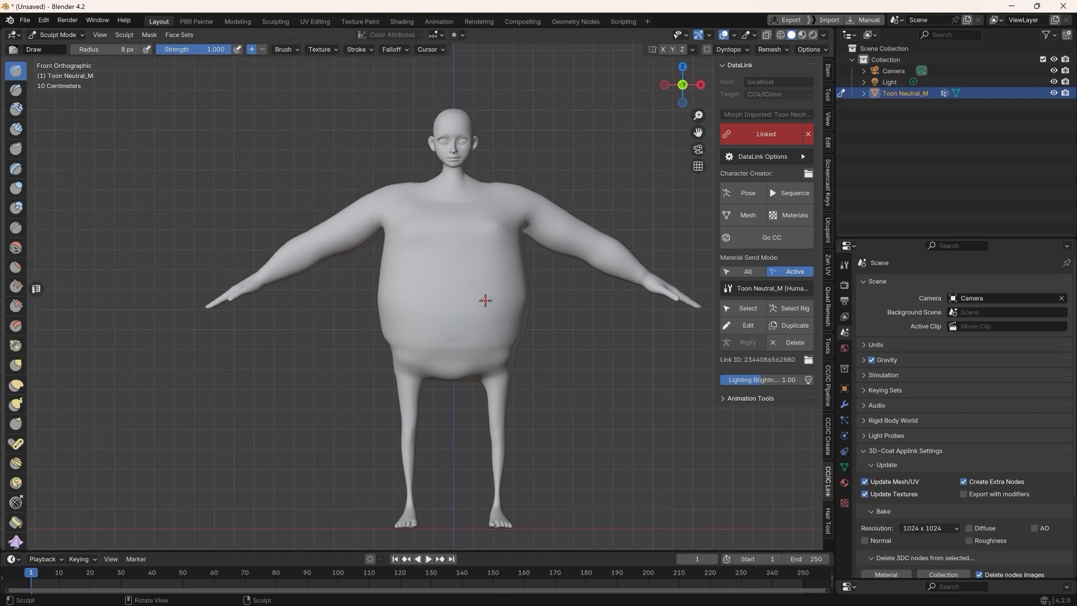
pyautogui.press('g')
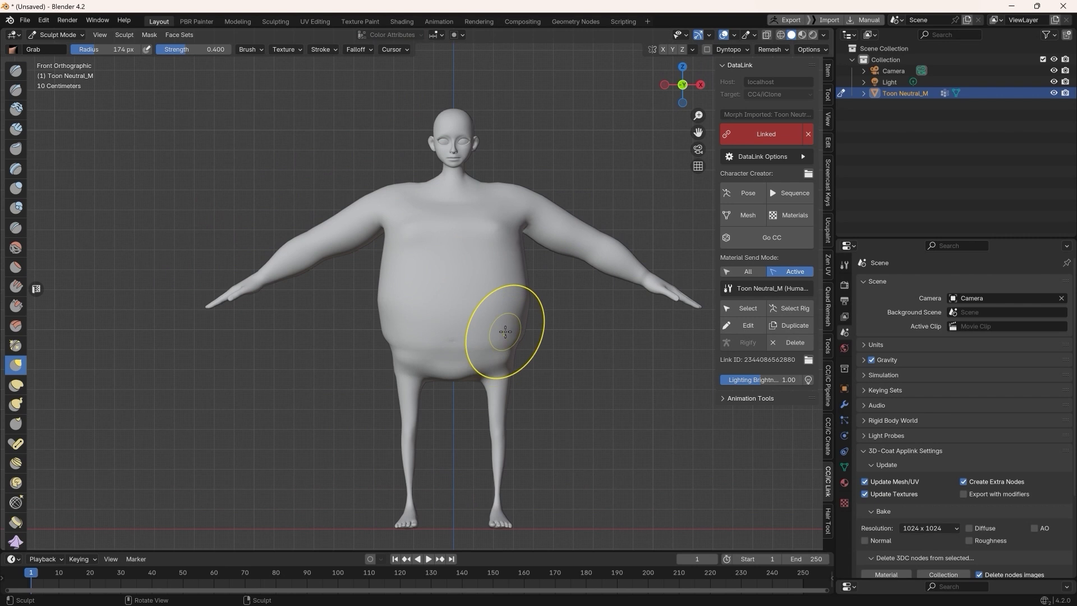
pyautogui.press('f')
pyautogui.scroll(-2, 473, 271)
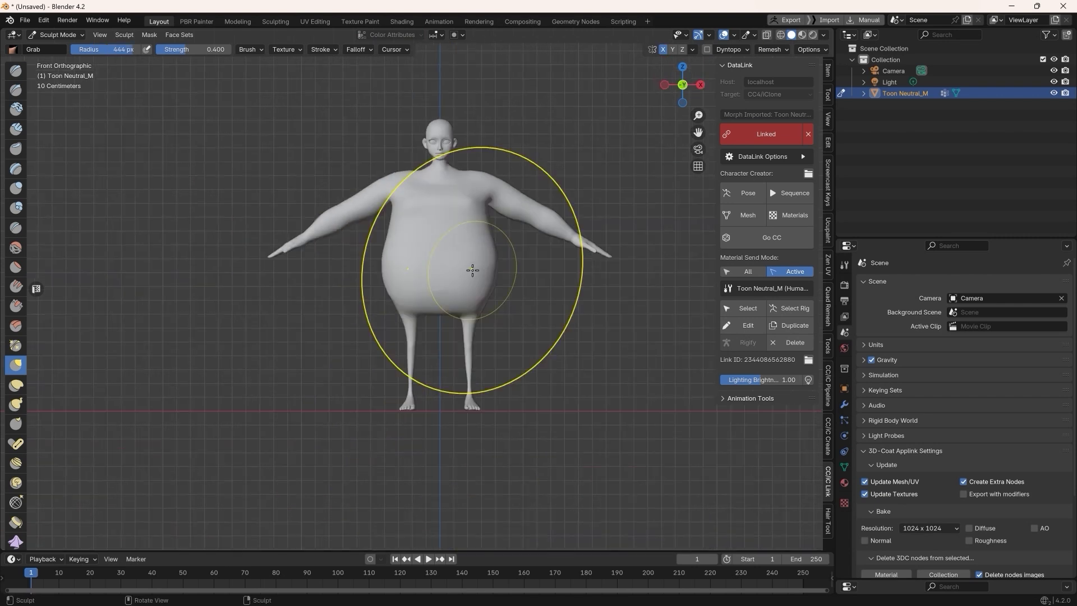
pyautogui.scroll(3, 472, 270)
pyautogui.press('f')
pyautogui.press('Tab')
pyautogui.click(109, 35)
pyautogui.press('l')
pyautogui.press('l')
pyautogui.press('F3')
pyautogui.press('Escape')
pyautogui.press('g')
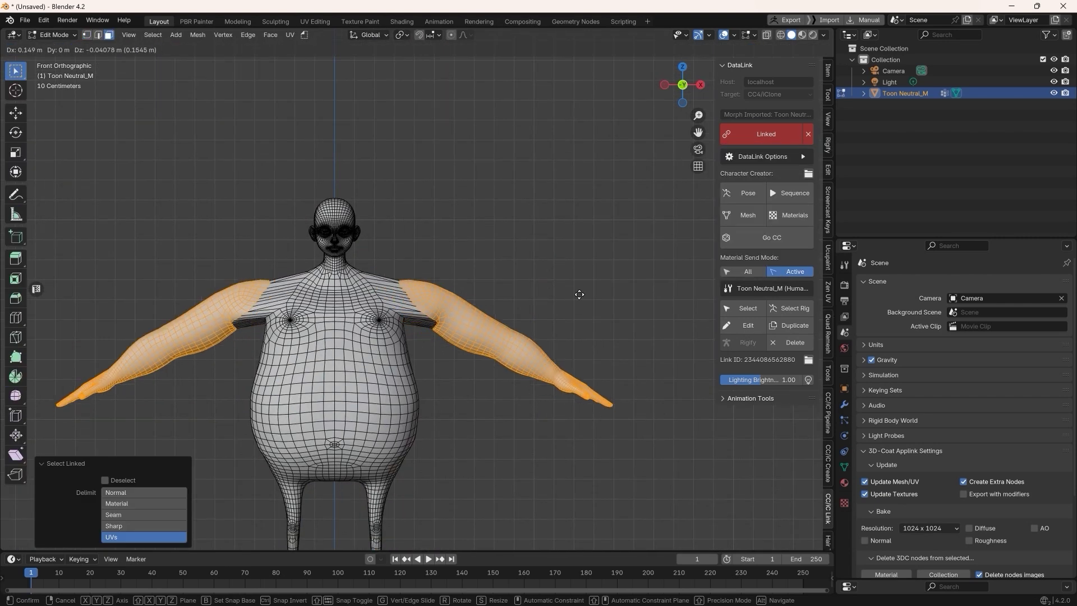
pyautogui.press('Escape')
pyautogui.scroll(3, 498, 322)
pyautogui.press('Tab')
# Rework the head and neck silhouette with the Grab brush, using both front and side views.
pyautogui.press('KP_3')
pyautogui.press('KP_1')
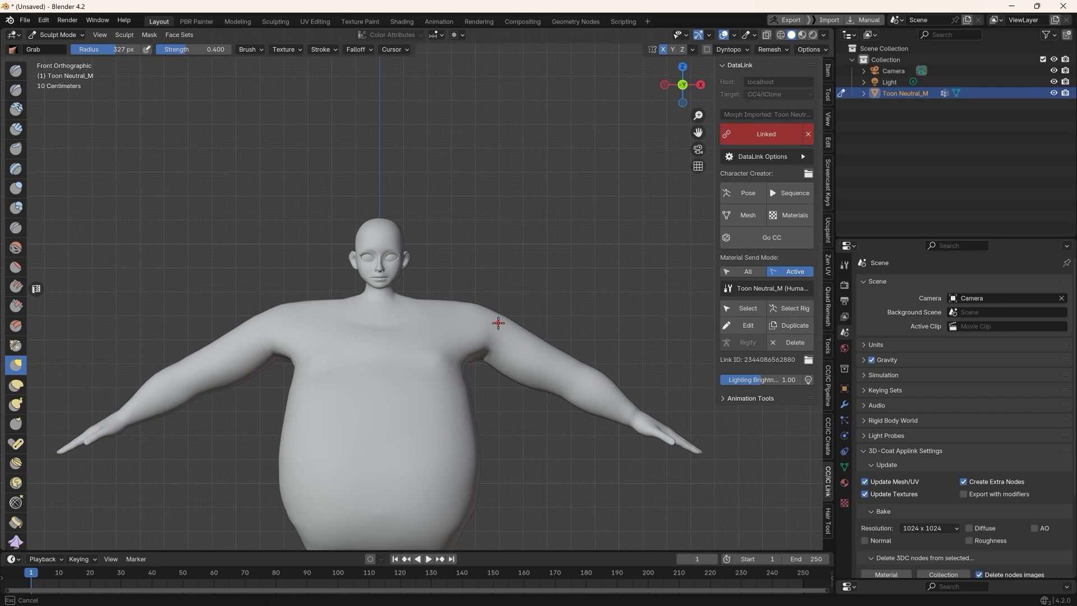
pyautogui.scroll(1, 473, 269)
pyautogui.moveTo(457, 264); pyautogui.dragTo(512, 252, button='middle')
pyautogui.press('KP_3')
pyautogui.scroll(3, 557, 327)
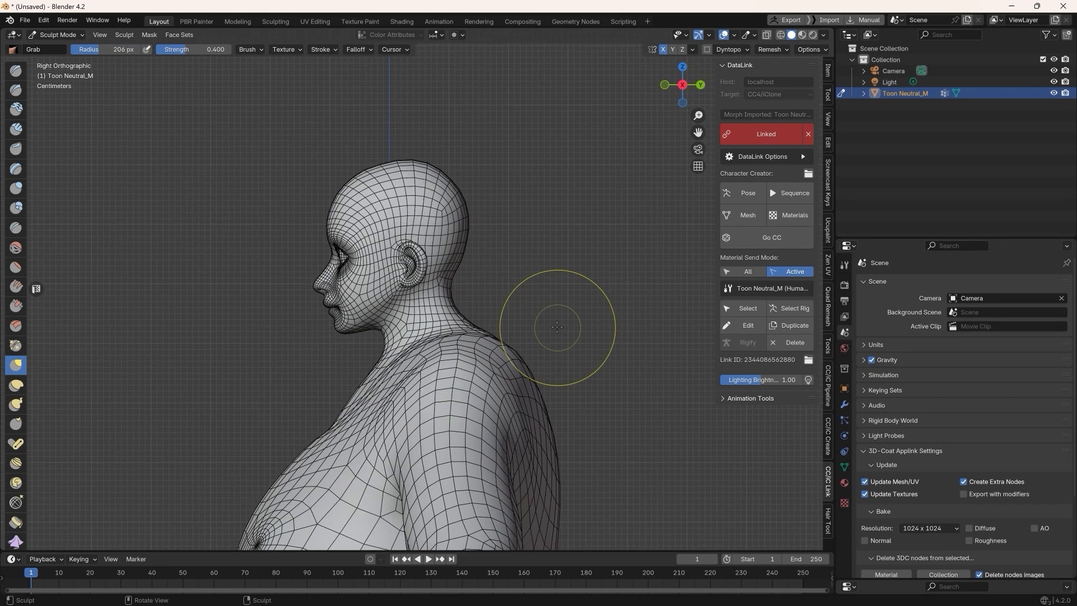
pyautogui.press('KP_1')
pyautogui.scroll(-4, 460, 377)
pyautogui.press('f')
# Broaden the skull, cheeks and jaw symmetrically with the Grab brush in the front view.
pyautogui.scroll(7, 367, 225)
pyautogui.press('Tab')
pyautogui.press('l')
pyautogui.press('Tab')
pyautogui.scroll(-1, 398, 177)
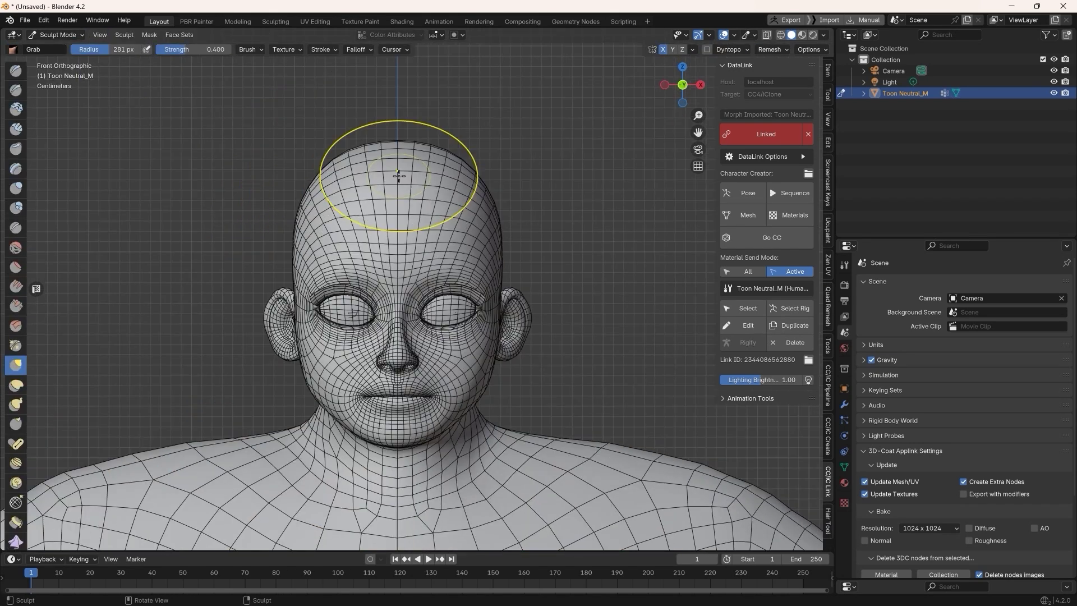
pyautogui.press('f')
# Hide the selected linked mesh pieces in Edit Mode to clear the face, and resume sculpting.
pyautogui.press('Tab')
pyautogui.press('a')
pyautogui.hotkey('shift', 'l')
pyautogui.press('h')
pyautogui.moveTo(454, 308); pyautogui.dragTo(500, 304, button='middle')
pyautogui.scroll(4, 500, 304)
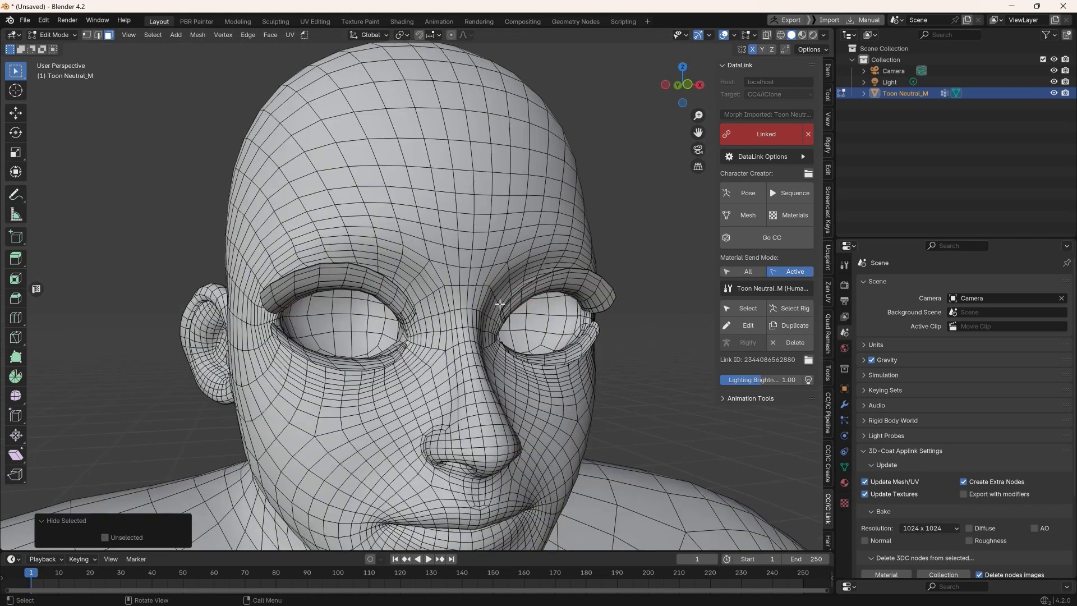
pyautogui.press('Tab')
# Refine the brow, jaw and top of the head with the Grab brush from side, front and three-quarter views.
pyautogui.press('KP_3')
pyautogui.scroll(-4, 308, 258)
pyautogui.press('KP_1')
pyautogui.moveTo(493, 373); pyautogui.dragTo(466, 379, button='middle')
pyautogui.scroll(2, 466, 379)
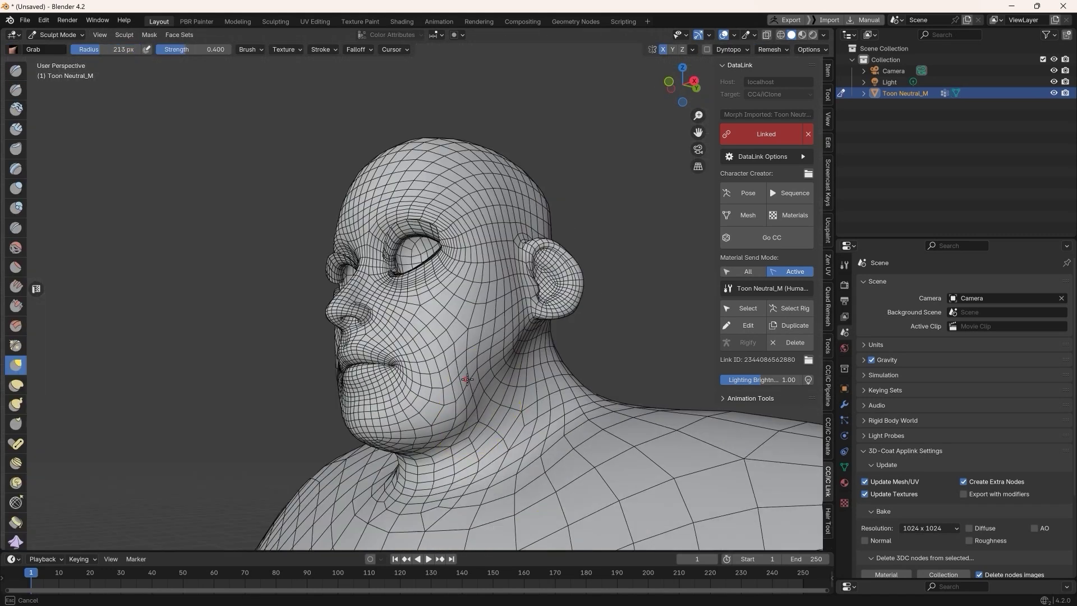
pyautogui.press('KP_1')
pyautogui.scroll(-2, 538, 289)
pyautogui.press('KP_3')
pyautogui.press('KP_1')
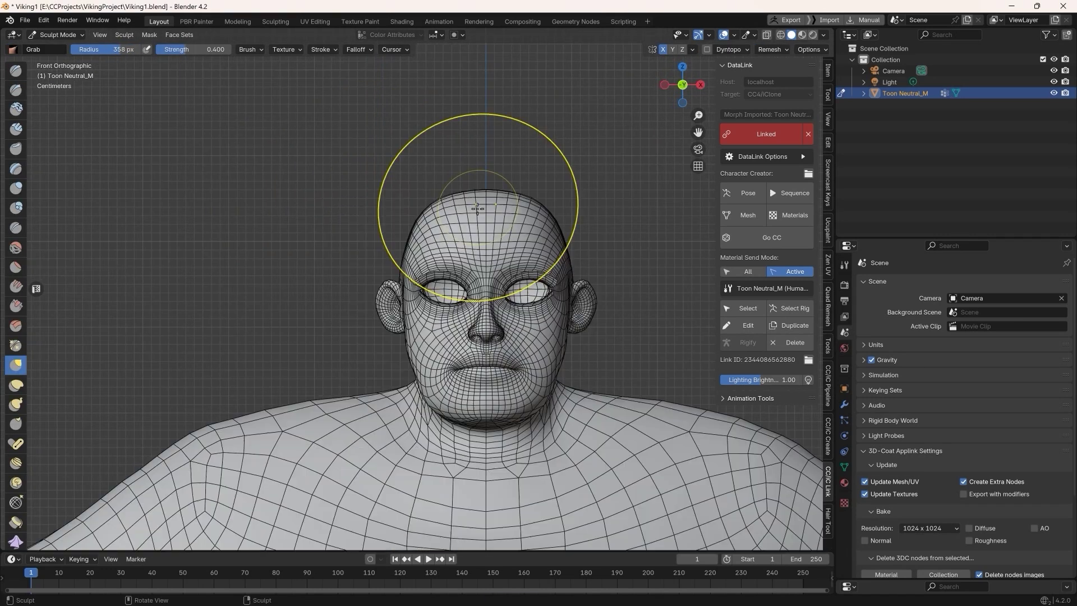
# Reduce the Grab brush radius to about 153 px and pull the nose tip forward in the side profile.
pyautogui.moveTo(561, 360); pyautogui.dragTo(498, 365, button='middle')
pyautogui.press('f')
pyautogui.press('KP_3')
pyautogui.press('[')
pyautogui.press('[')
pyautogui.press('[')
pyautogui.press('[')
pyautogui.press('[')
pyautogui.scroll(3, 337, 241)
pyautogui.moveTo(228, 256); pyautogui.dragTo(207, 257)
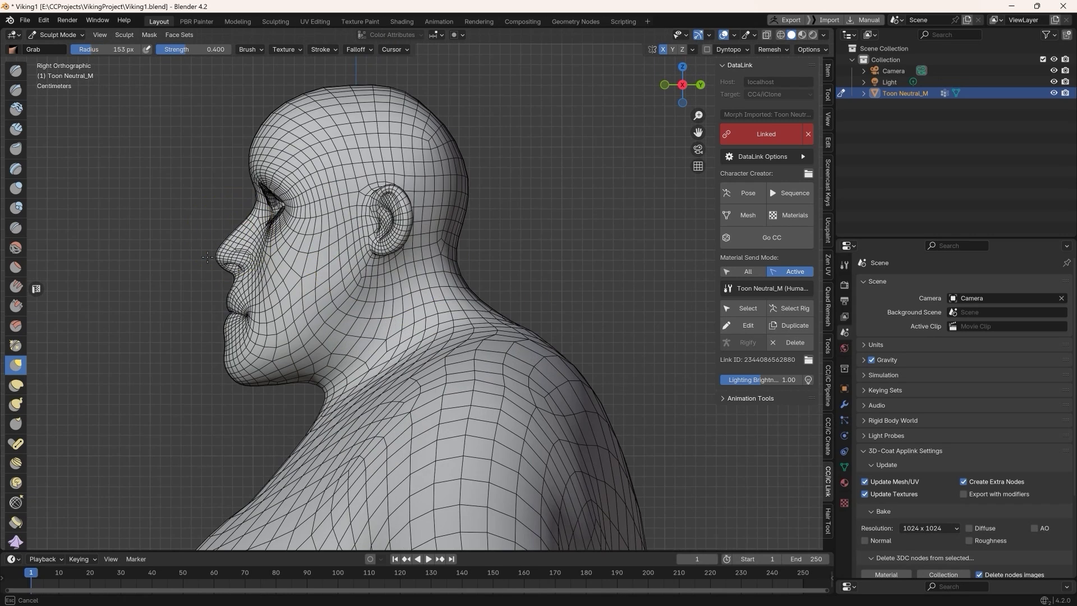
# Bulk up the upper back in the back view with an enlarged Inflate/Deflate brush.
pyautogui.scroll(-5, 409, 125)
pyautogui.press('ctrl+KP_1')
pyautogui.scroll(4, 469, 168)
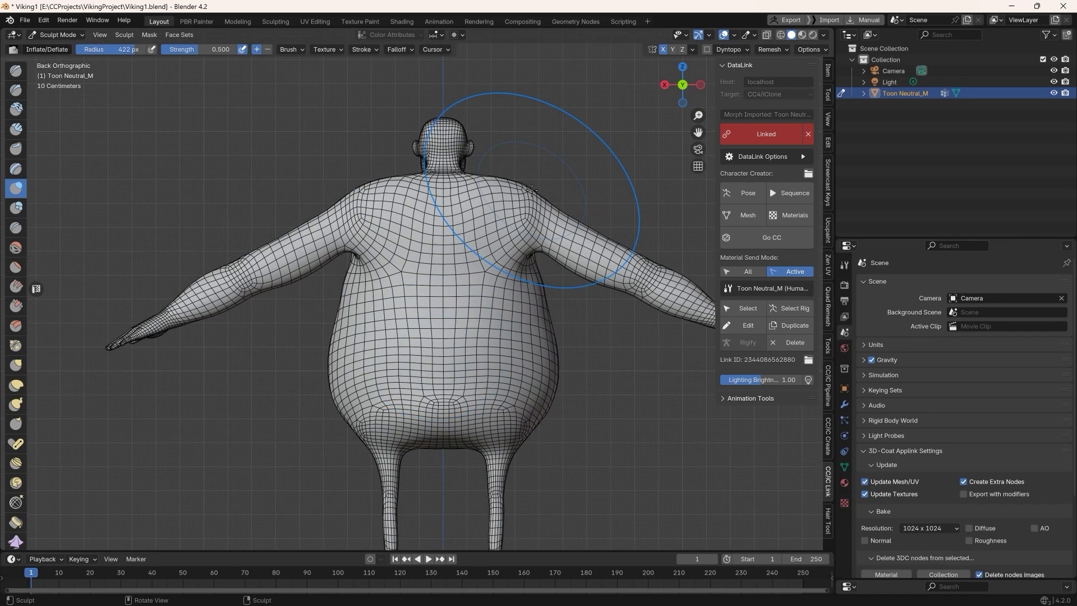
pyautogui.press(']')
pyautogui.press(']')
pyautogui.scroll(-5, 516, 326)
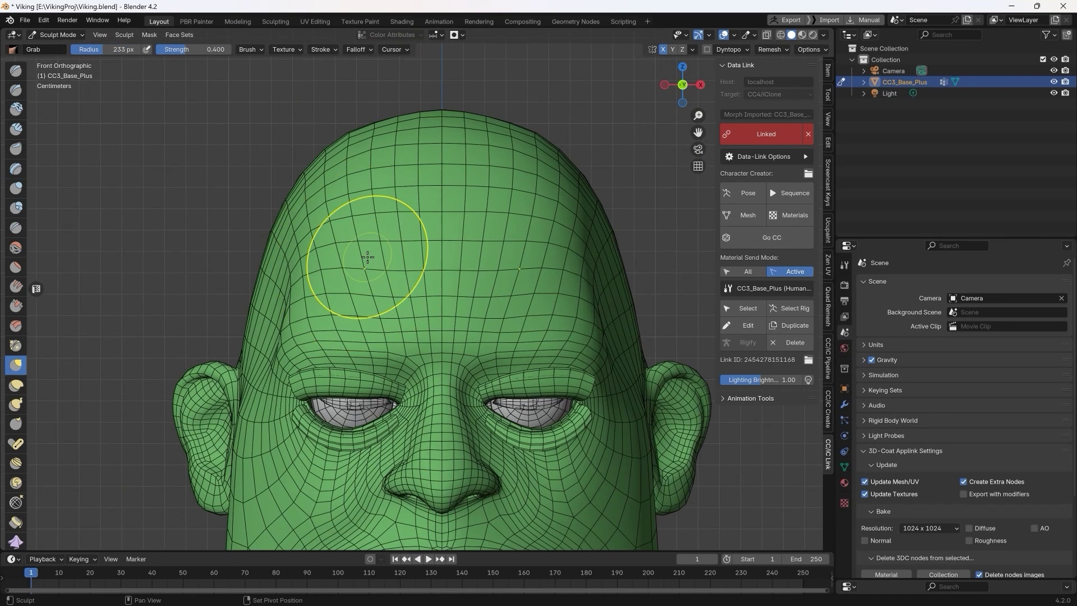
# Refine the face with Pinch/Magnify and reshape the jaw and neck with the Grab brush at a 500 px radius.
pyautogui.click(13, 49)
pyautogui.write('sc')
pyautogui.press('Return')
pyautogui.scroll(-1, 493, 341)
pyautogui.click(16, 345)
pyautogui.moveTo(485, 404)
pyautogui.mouseDown(button='middle')
pyautogui.moveTo(359, 404)
pyautogui.moveTo(462, 433)
pyautogui.mouseUp(button='middle')
pyautogui.press('g')
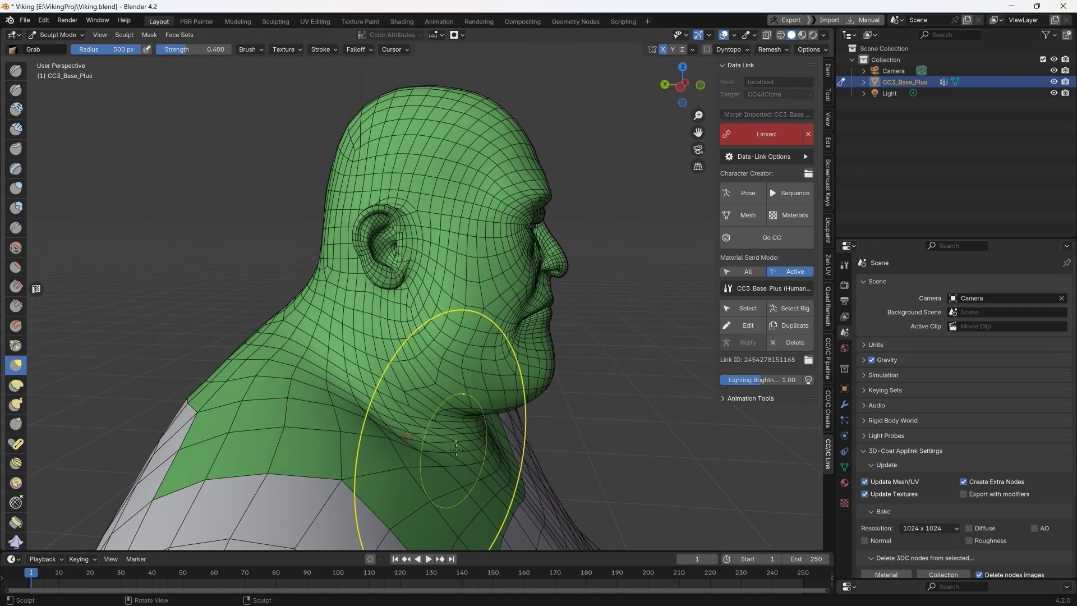
# Adjust the head with the Grab brush in side and front views, and tighten the chin with Pinch/Magnify at 313 px radius.
pyautogui.press('KP_3')
pyautogui.moveTo(387, 299); pyautogui.dragTo(390, 311)
pyautogui.press('KP_1')
pyautogui.scroll(1, 401, 365)
pyautogui.press('f')
pyautogui.press('KP_3')
pyautogui.press('p')
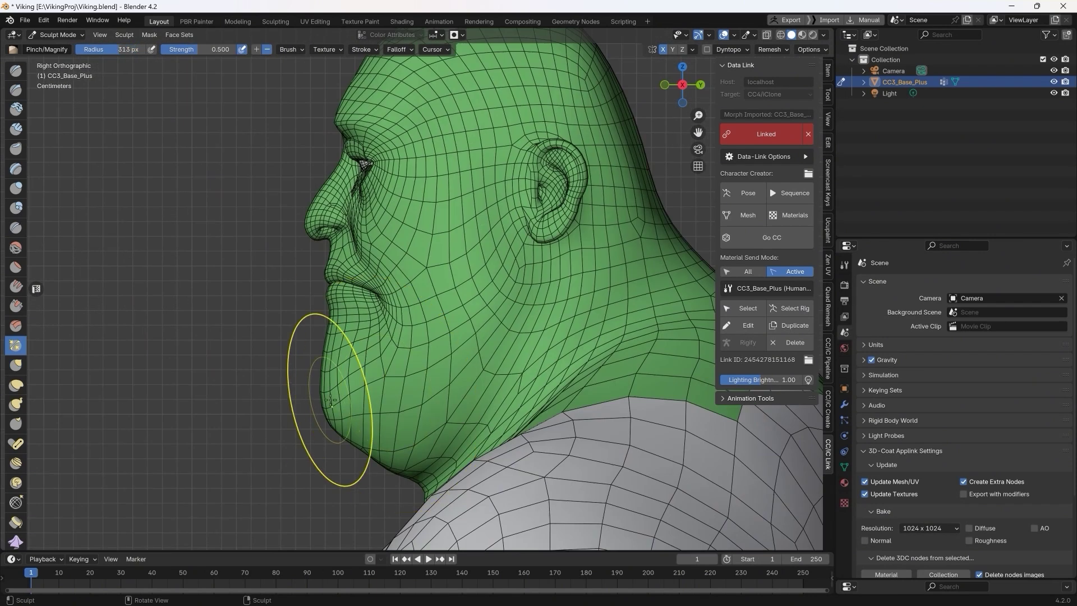
# Carve sharper creases into the lower face with the Draw Sharp brush from front and three-quarter views.
pyautogui.click(16, 90)
pyautogui.press('KP_1')
pyautogui.scroll(1, 380, 409)
pyautogui.moveTo(380, 409)
pyautogui.mouseDown(button='middle')
pyautogui.moveTo(325, 337)
pyautogui.moveTo(448, 359)
pyautogui.moveTo(505, 336)
pyautogui.mouseUp(button='middle')
pyautogui.scroll(-4, 325, 337)
# Enlarge the nose and lips with the Grab and Inflate/Deflate brushes, working mainly in the side view.
pyautogui.press('g')
pyautogui.scroll(4, 188, 240)
pyautogui.press('KP_3')
pyautogui.press('i')
pyautogui.press('KP_3')
pyautogui.press('g')
pyautogui.press('f')
pyautogui.moveTo(409, 349)
pyautogui.mouseDown(button='middle')
pyautogui.moveTo(514, 361)
pyautogui.moveTo(446, 355)
pyautogui.moveTo(472, 342)
pyautogui.mouseUp(button='middle')
# Slide the edge loop around the mouth in Edit Mode and return to sculpting.
pyautogui.press('KP_1')
pyautogui.press('Tab')
pyautogui.scroll(4, 432, 359)
pyautogui.keyDown('alt'); pyautogui.click(432, 406); pyautogui.keyUp('alt')
pyautogui.press('g')
pyautogui.press('g')
pyautogui.click(432, 406)
pyautogui.press('Tab')
pyautogui.scroll(-2, 403, 334)
# Pull the mouth corner outward with Grab and carve the creases beside the mouth and cheek with Draw Sharp.
pyautogui.press('KP_1')
pyautogui.moveTo(393, 368); pyautogui.dragTo(365, 361)
pyautogui.click(16, 89)
pyautogui.moveTo(336, 359); pyautogui.dragTo(387, 353, button='middle')
pyautogui.scroll(-3, 353, 355)
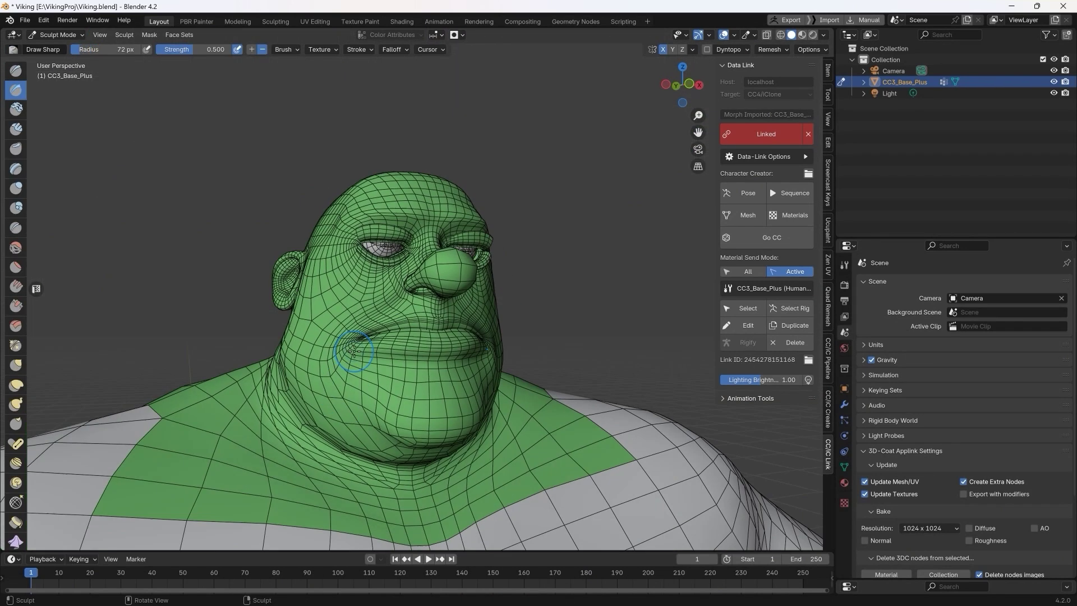
pyautogui.scroll(4, 526, 350)
pyautogui.moveTo(526, 350); pyautogui.dragTo(325, 361, button='middle')
pyautogui.press('g')
pyautogui.moveTo(600, 241); pyautogui.dragTo(565, 432, button='middle')
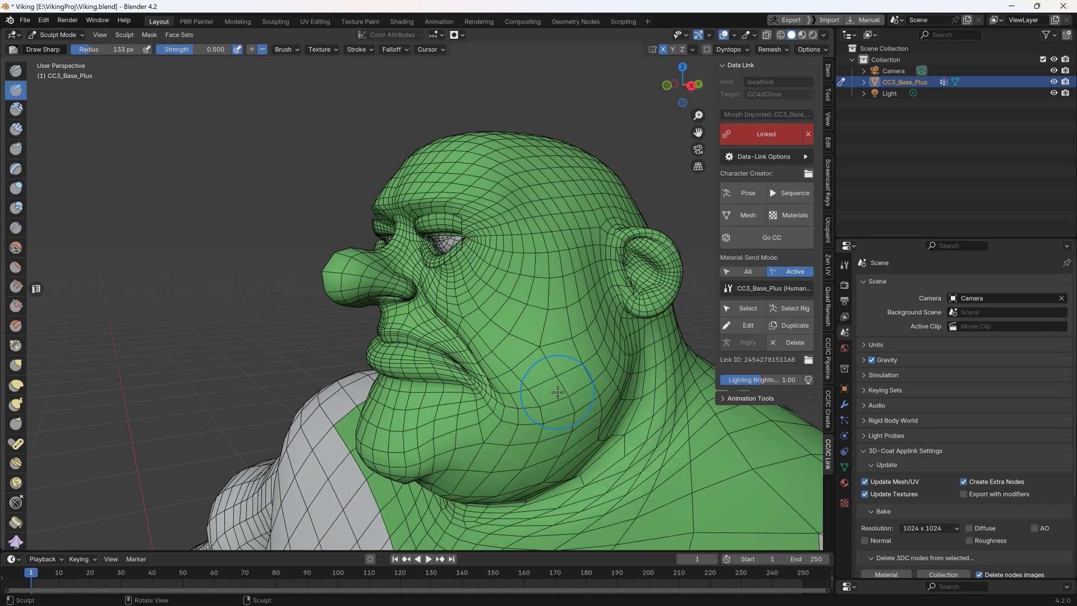
# Touch up the cheek, and hide the linked face mesh in Edit Mode to expose the eye parts.
pyautogui.scroll(-3, 565, 433)
pyautogui.moveTo(295, 406); pyautogui.dragTo(298, 408)
pyautogui.moveTo(297, 408); pyautogui.dragTo(393, 392, button='middle')
pyautogui.press('Tab')
pyautogui.press('KP_1')
pyautogui.hotkey('ctrl', 'l')
pyautogui.press('h')
pyautogui.scroll(4, 481, 397)
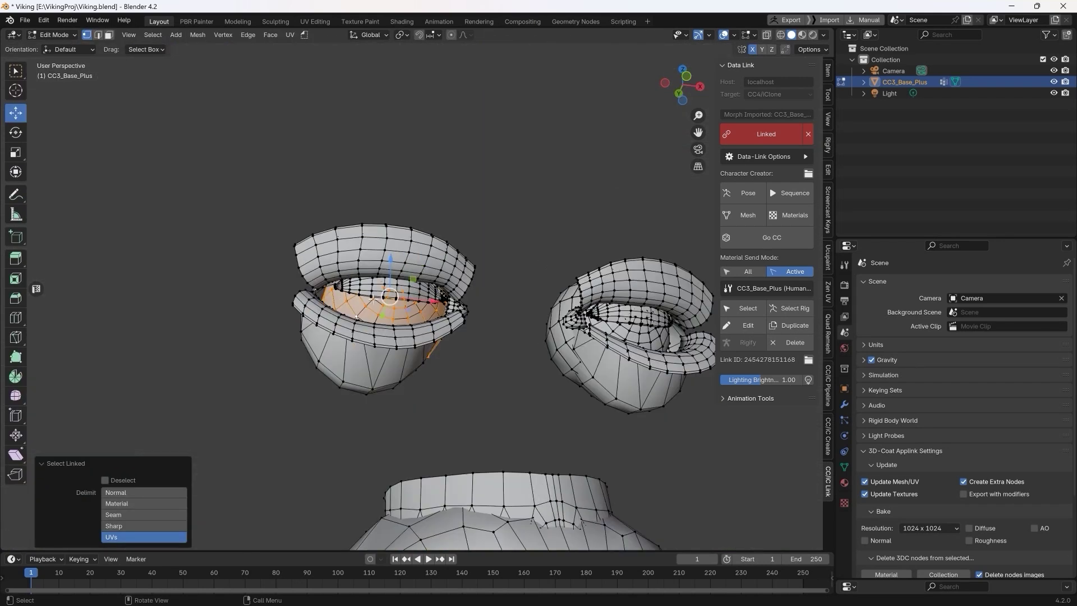
# Grow the selection to cover both whole eyeballs, using wireframe shading in the front view.
pyautogui.moveTo(480, 397)
pyautogui.mouseDown(button='middle')
pyautogui.moveTo(474, 266)
pyautogui.moveTo(611, 190)
pyautogui.mouseUp(button='middle')
pyautogui.press('ctrl+KP_Add')
pyautogui.click(781, 35)
pyautogui.moveTo(426, 280); pyautogui.dragTo(339, 233, button='middle')
pyautogui.press('ctrl+KP_Add')
pyautogui.press('KP_1')
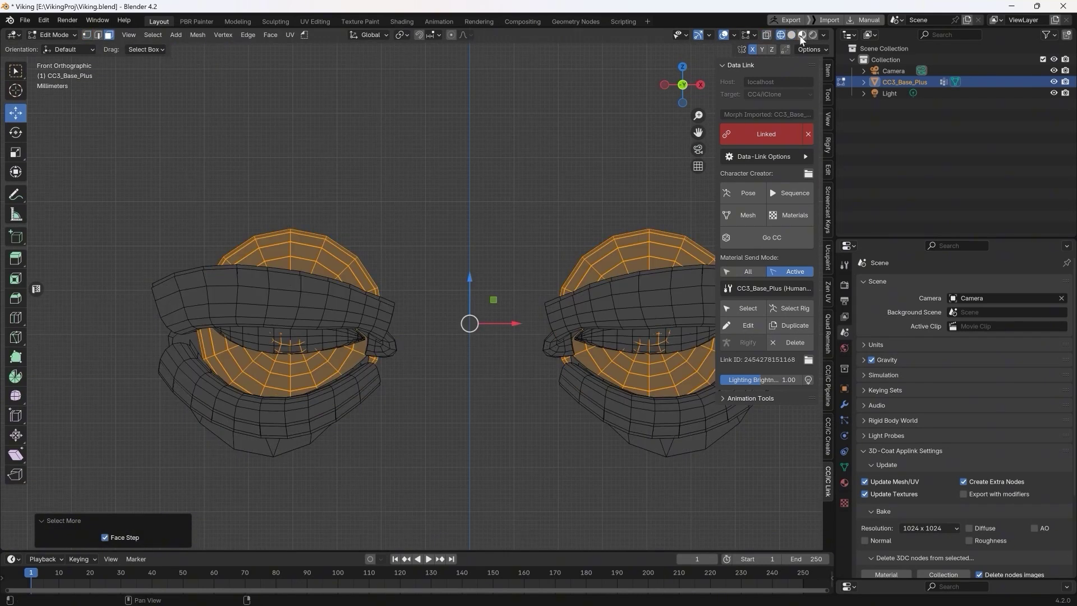
# Scale the selected eyeballs with X-ray enabled in solid shading, and reveal the hidden mesh.
pyautogui.click(791, 35)
pyautogui.click(197, 35)
pyautogui.hotkey('alt', 'z')
pyautogui.moveTo(464, 187)
pyautogui.keyDown('ctrl'); pyautogui.keyDown('shift'); pyautogui.mouseDown(button='right')
pyautogui.moveTo(516, 426)
pyautogui.moveTo(696, 427)
pyautogui.mouseUp(button='right'); pyautogui.keyUp('shift'); pyautogui.keyUp('ctrl')
pyautogui.press('s')
pyautogui.hotkey('alt', 'h')
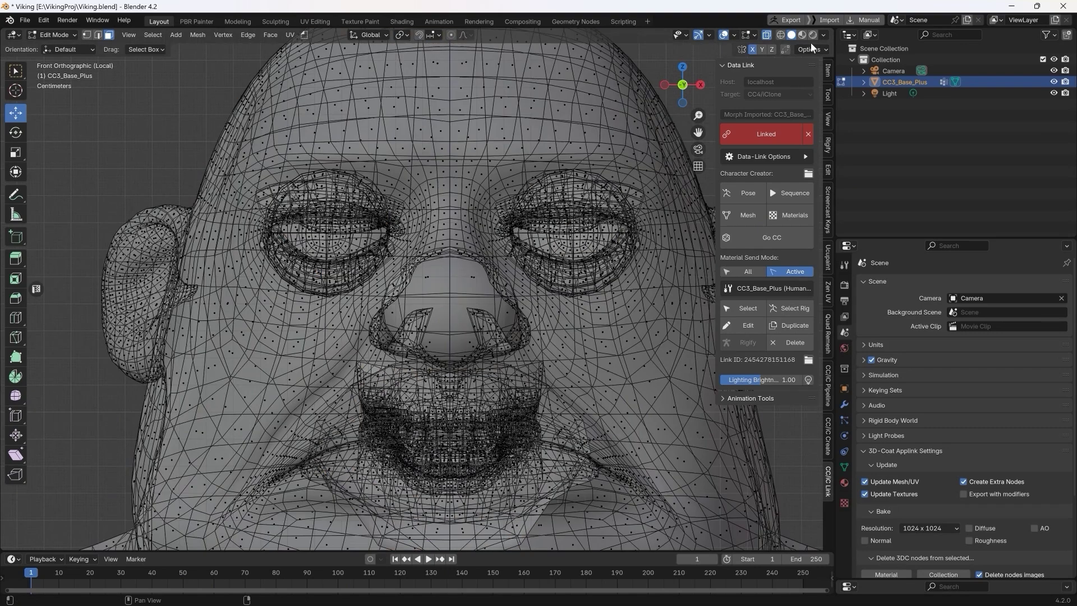
# Turn off X-ray, and isolate the linked eye geometry to adjust it within the face.
pyautogui.hotkey('alt', 'z')
pyautogui.press('l')
pyautogui.hotkey('shift', 'h')
pyautogui.hotkey('alt', 'h')
pyautogui.moveTo(445, 317); pyautogui.dragTo(415, 281, button='middle')
pyautogui.moveTo(415, 281)
pyautogui.mouseDown()
pyautogui.moveTo(441, 308)
pyautogui.moveTo(432, 294)
pyautogui.mouseUp()
# Reveal the full character mesh and switch from Edit Mode back to Sculpt Mode in the front view.
pyautogui.hotkey('alt', 'h')
pyautogui.press('KP_1')
pyautogui.hotkey('ctrl', 'Tab')
pyautogui.scroll(5, 565, 349)
pyautogui.scroll(-5, 300, 313)
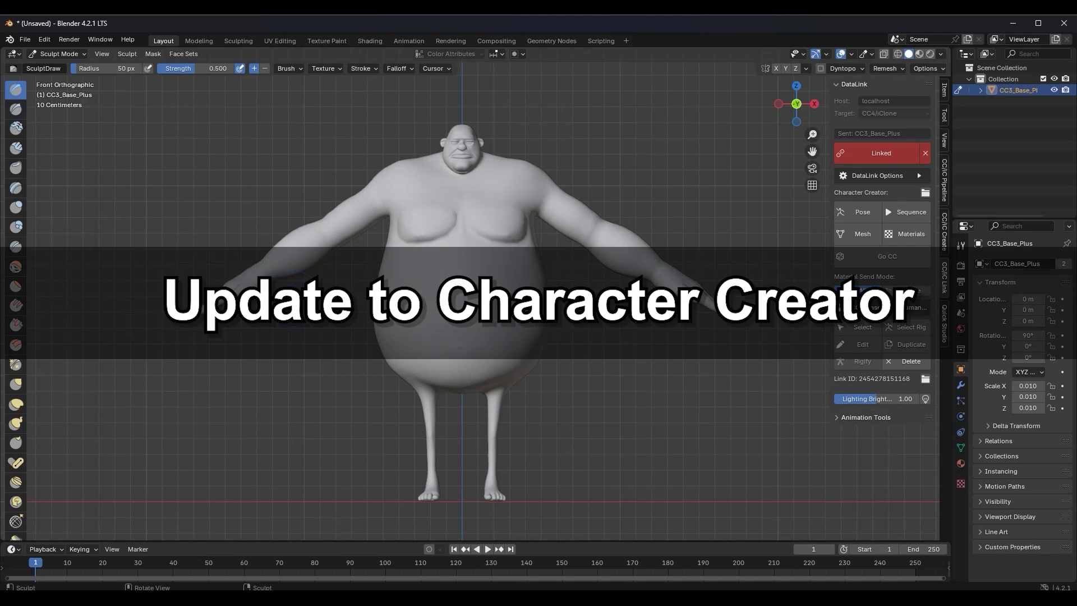
# Switch the finished sculpt to Object Mode.
pyautogui.click(59, 54)
pyautogui.click(64, 70)
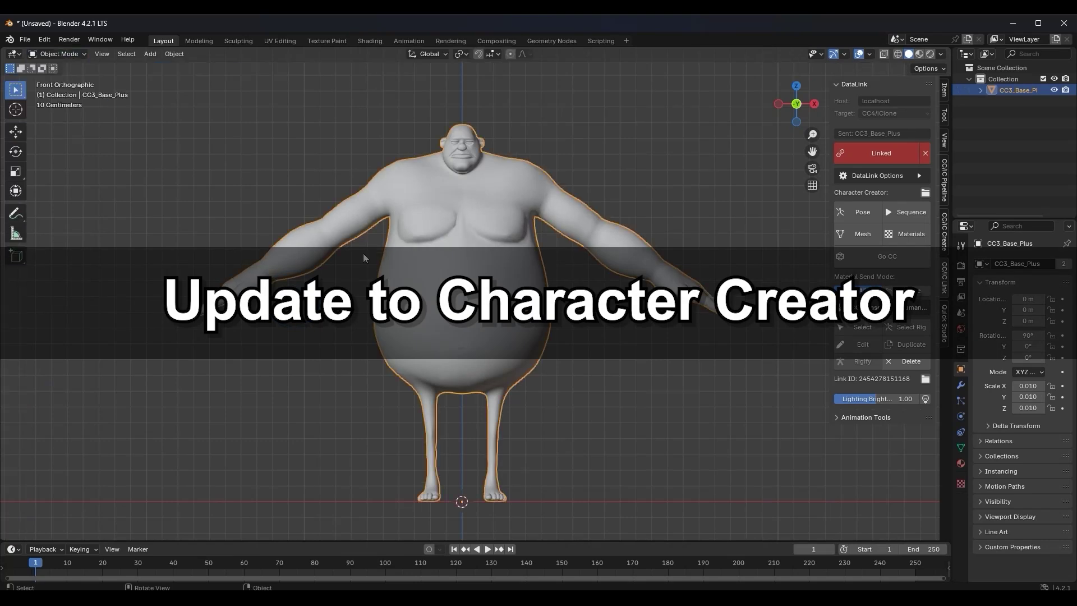
pyautogui.moveTo(423, 271); pyautogui.dragTo(335, 282, button='middle')
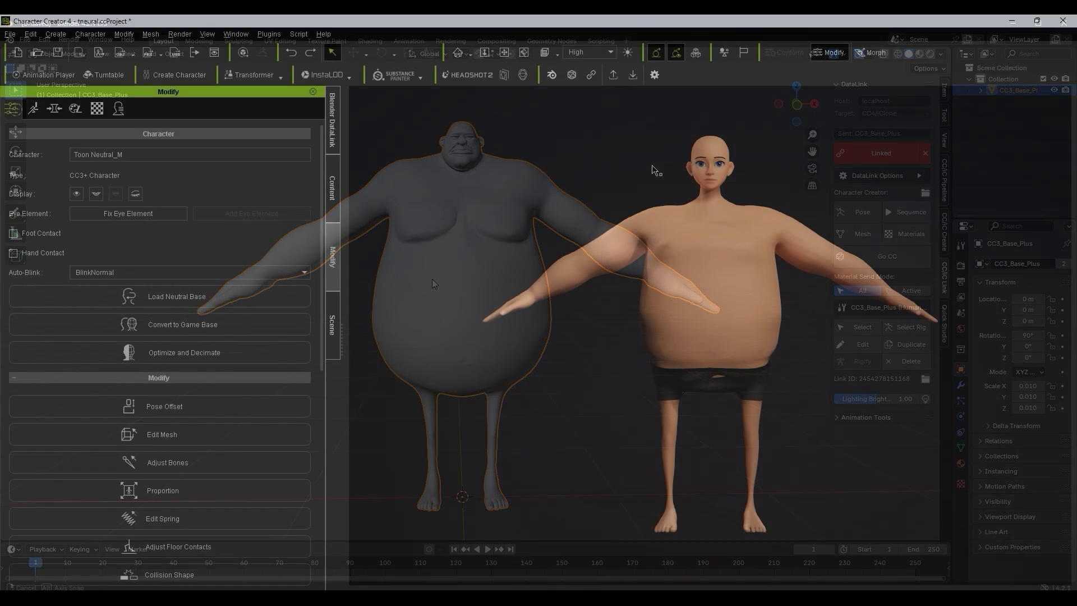
# Switch to Character Creator and review the morph sliders currently used on the existing character.
pyautogui.click(56, 110)
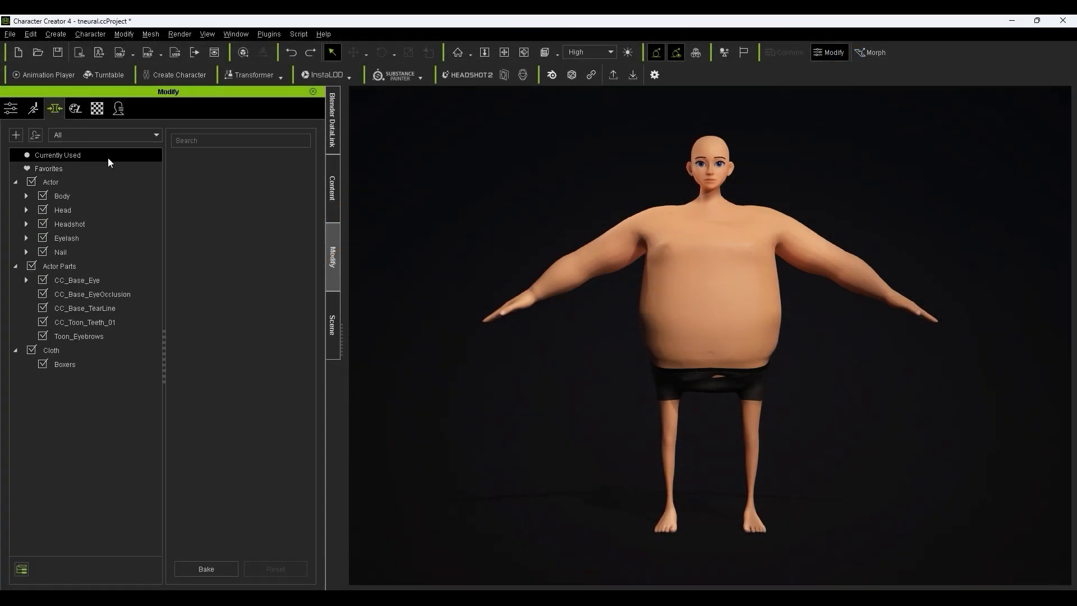
pyautogui.moveTo(313, 180); pyautogui.dragTo(305, 130)
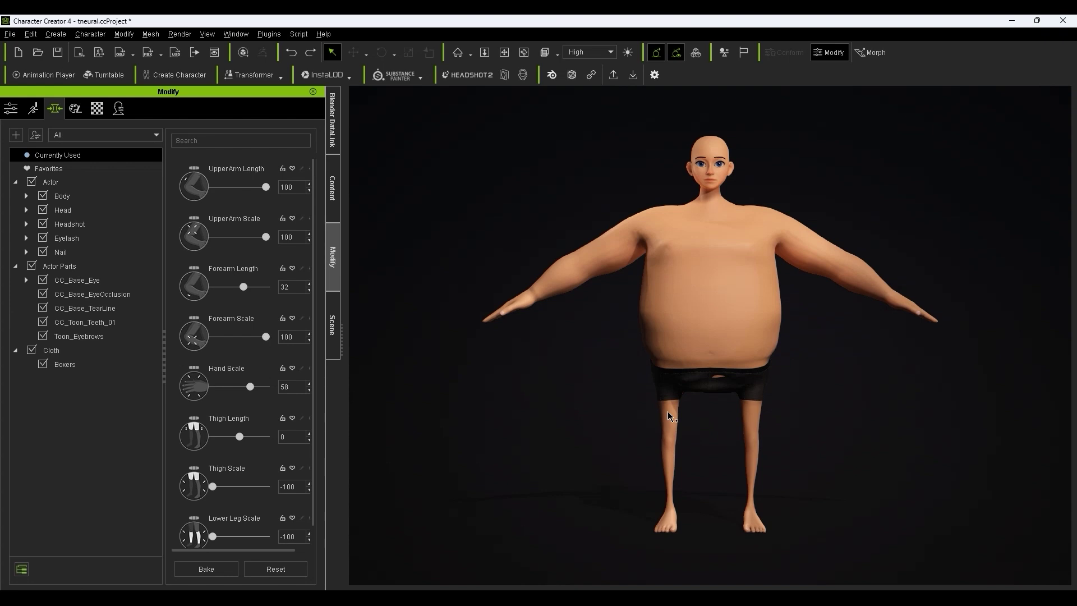
# Load the Toon Neutral_M avatar from the actor library, discarding the current project without saving.
pyautogui.click(333, 189)
pyautogui.scroll(-3, 312, 220)
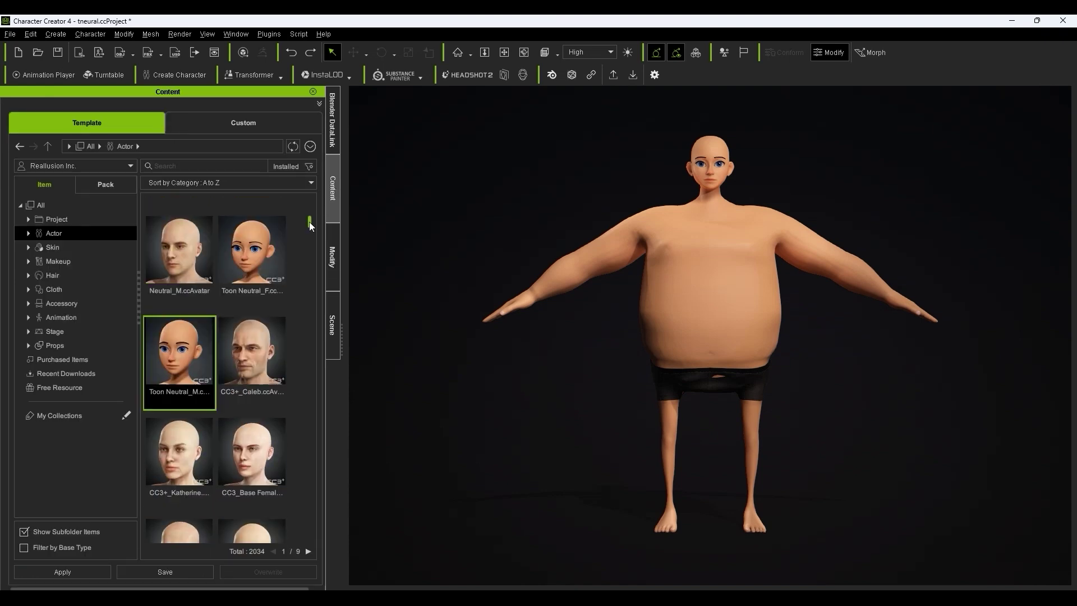
pyautogui.scroll(1, 199, 387)
pyautogui.doubleClick(195, 392)
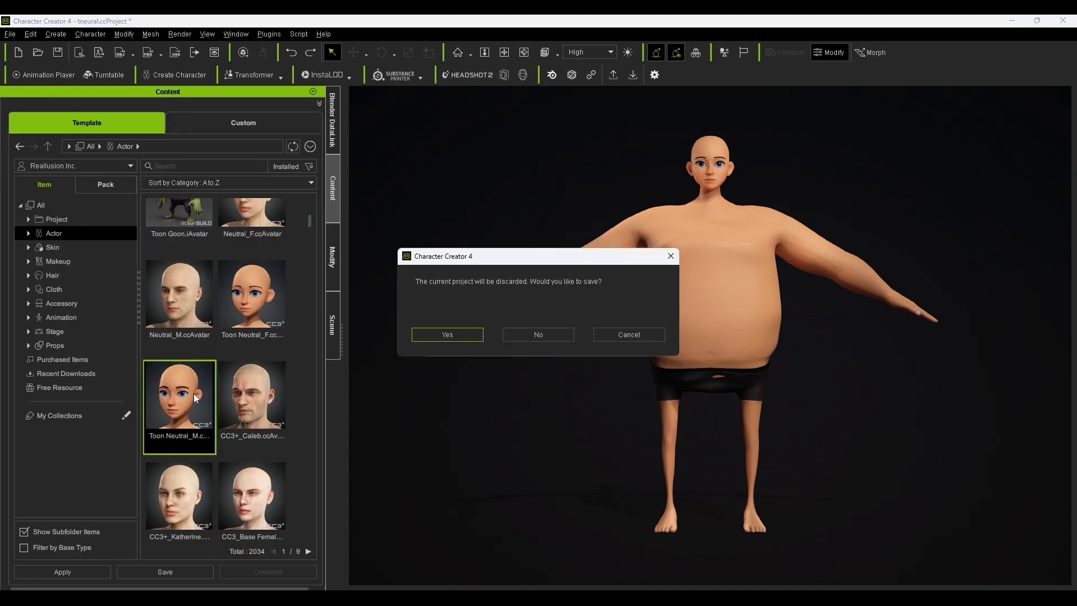
pyautogui.click(530, 335)
pyautogui.click(496, 339)
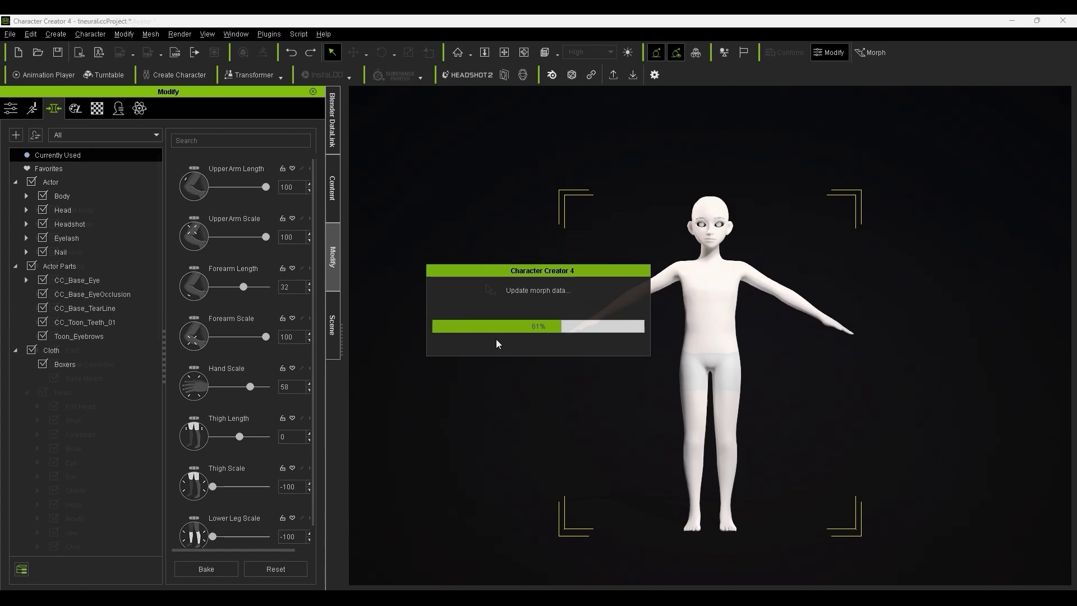
# Set both currently used Toon Neutral Male morphs, head and body, to 0.
pyautogui.click(717, 298)
pyautogui.click(114, 160)
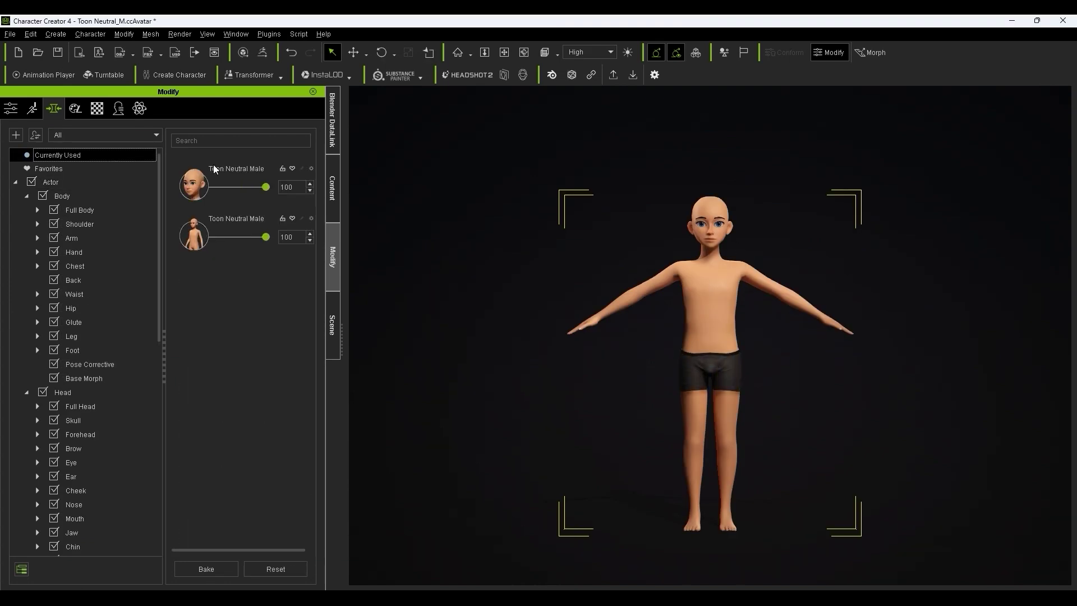
pyautogui.moveTo(265, 191); pyautogui.dragTo(181, 185)
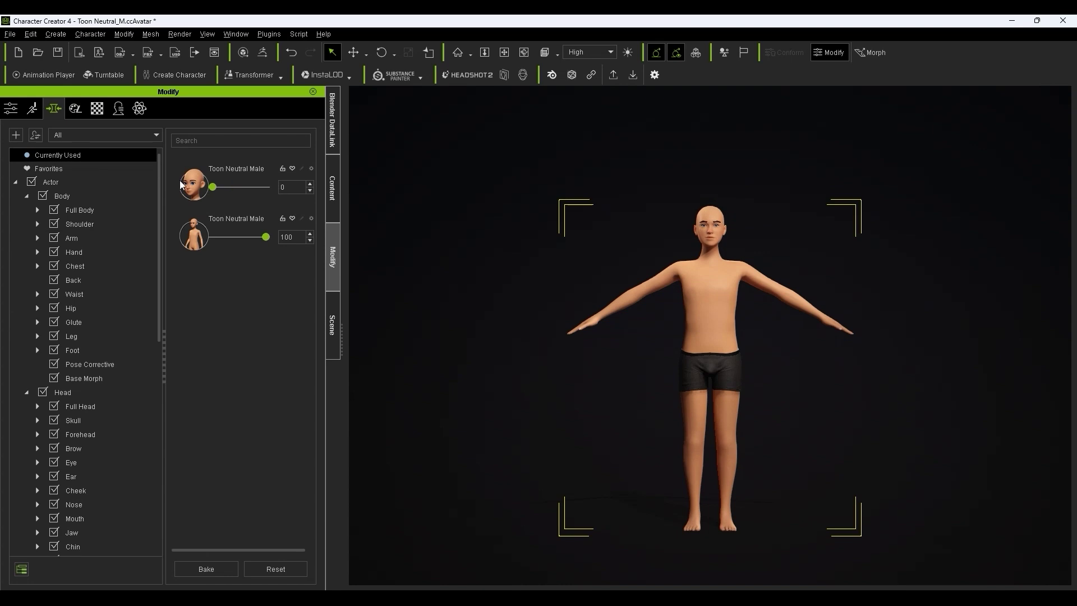
pyautogui.moveTo(268, 238); pyautogui.dragTo(191, 232)
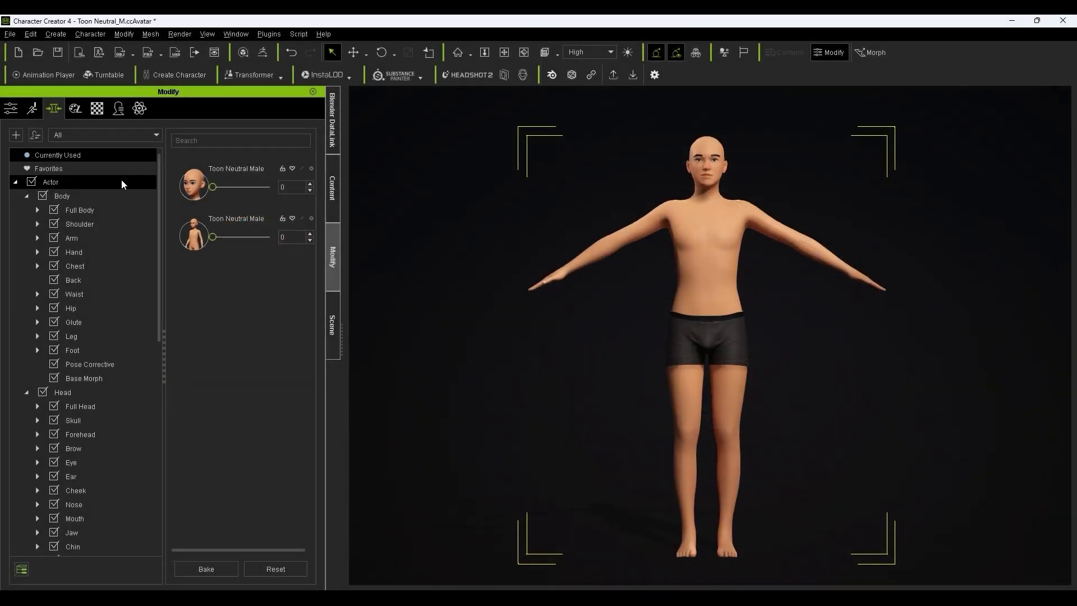
pyautogui.click(111, 167)
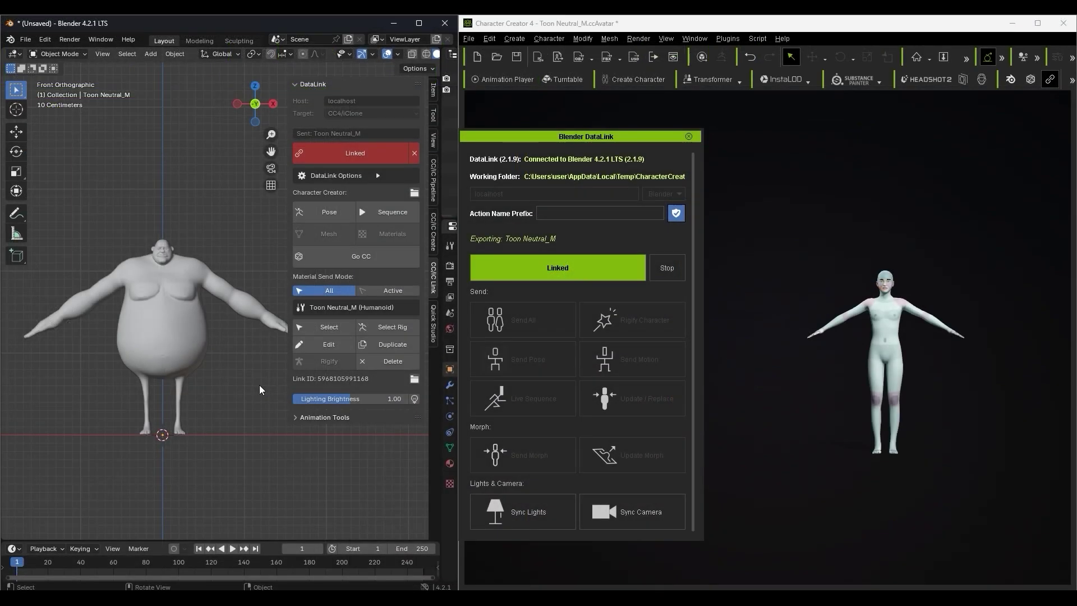
# Select the sculpted body in Blender and send it to Character Creator through DataLink.
pyautogui.click(202, 342)
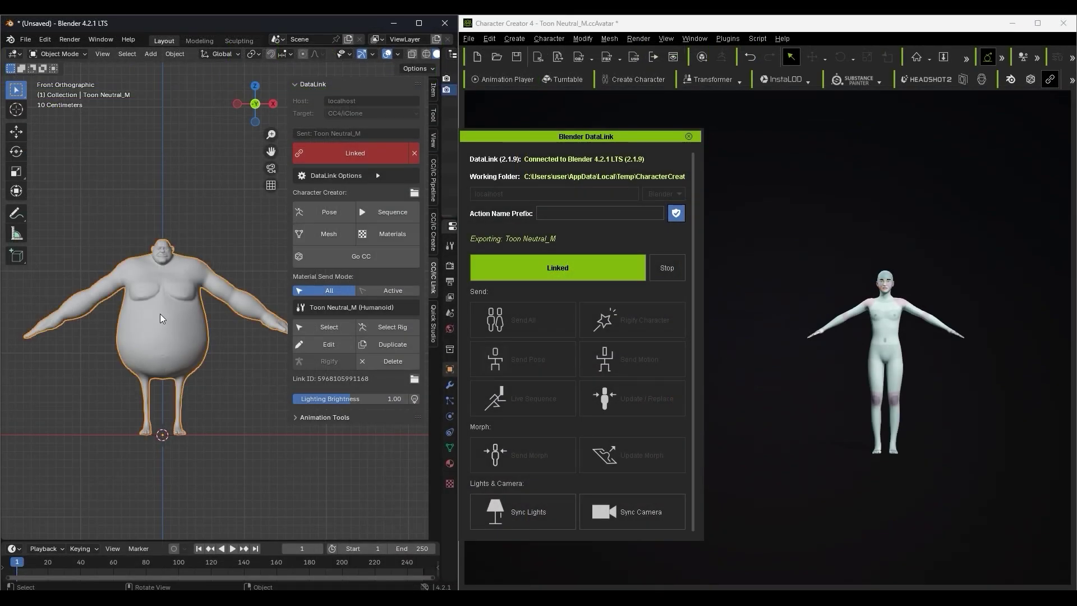
pyautogui.click(376, 259)
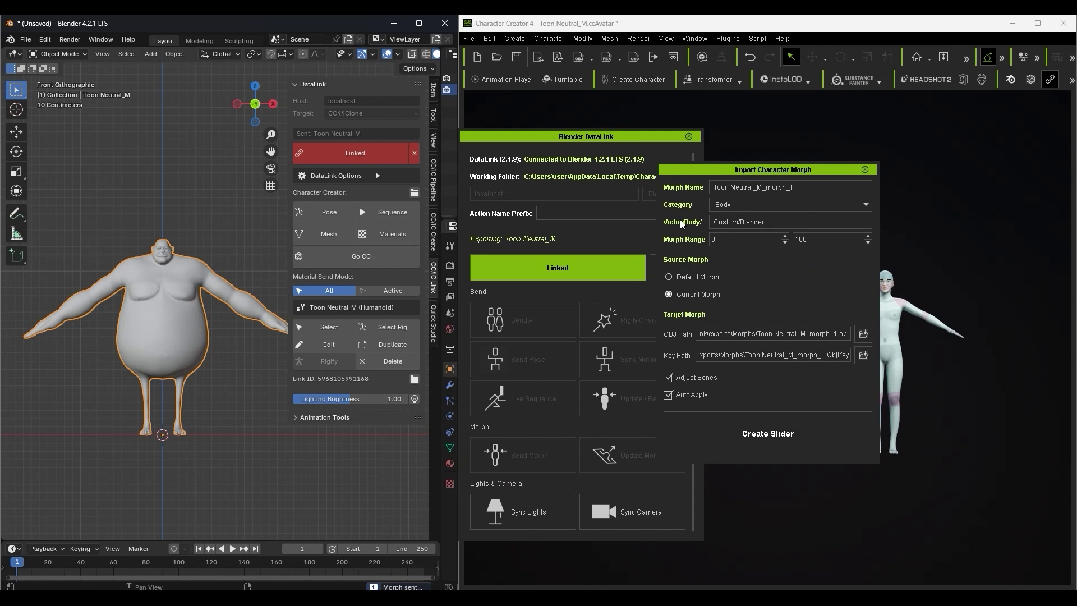
# Create a Body morph slider named Toon_01 under the path Custom/Toon from the imported morph.
pyautogui.moveTo(826, 172); pyautogui.dragTo(654, 178)
pyautogui.click(634, 189)
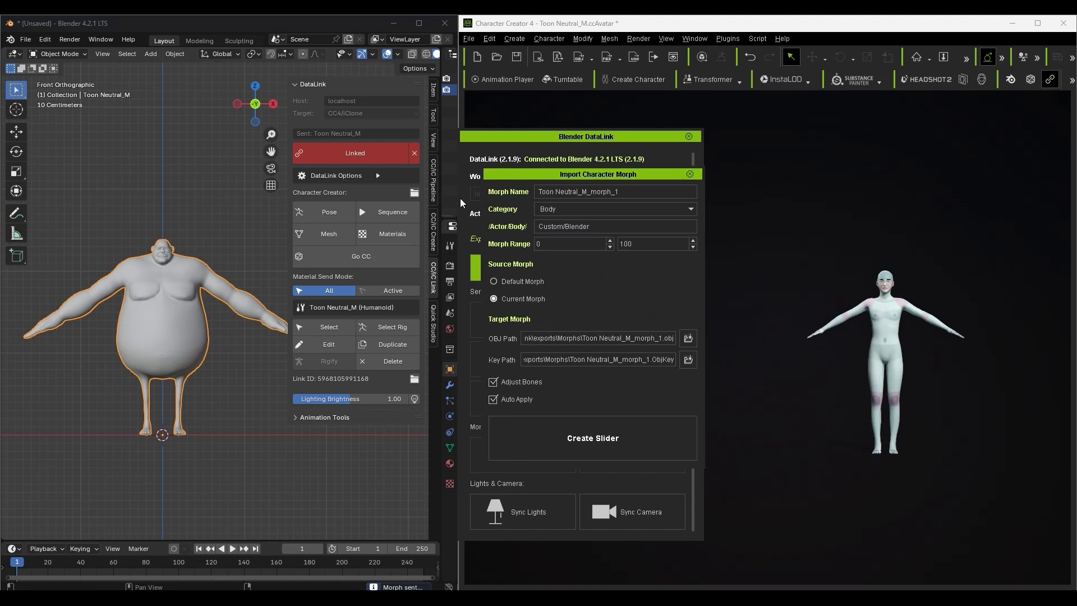
pyautogui.click(638, 193)
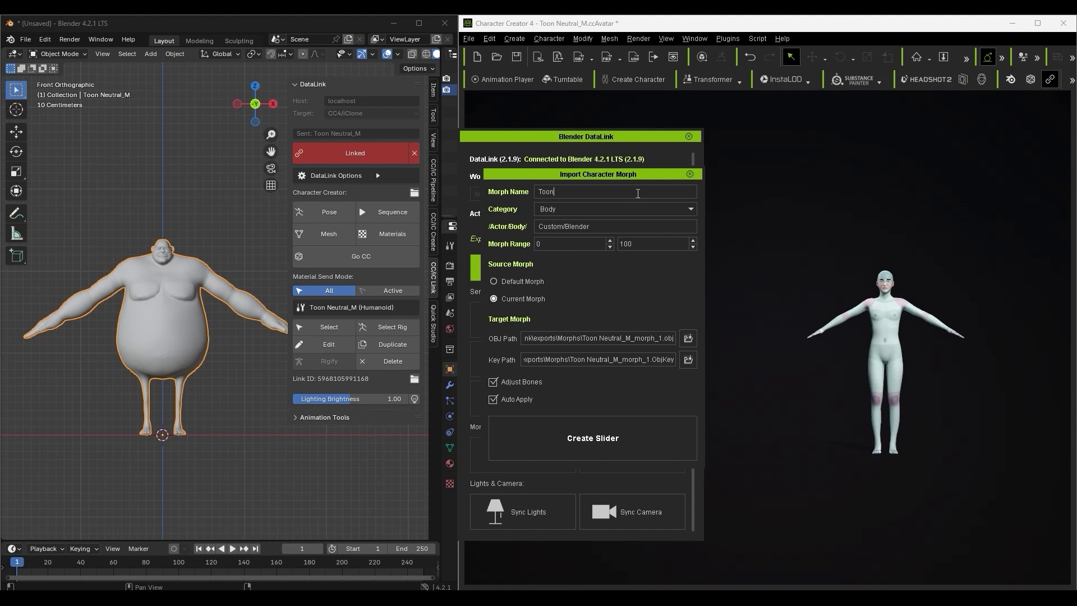
pyautogui.click(567, 208)
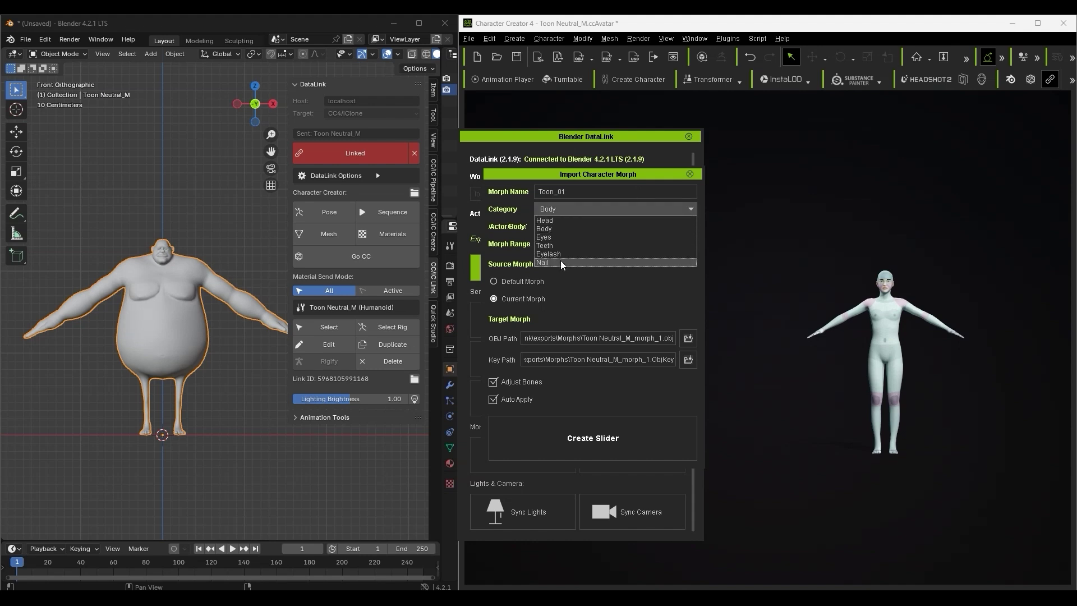
pyautogui.click(554, 230)
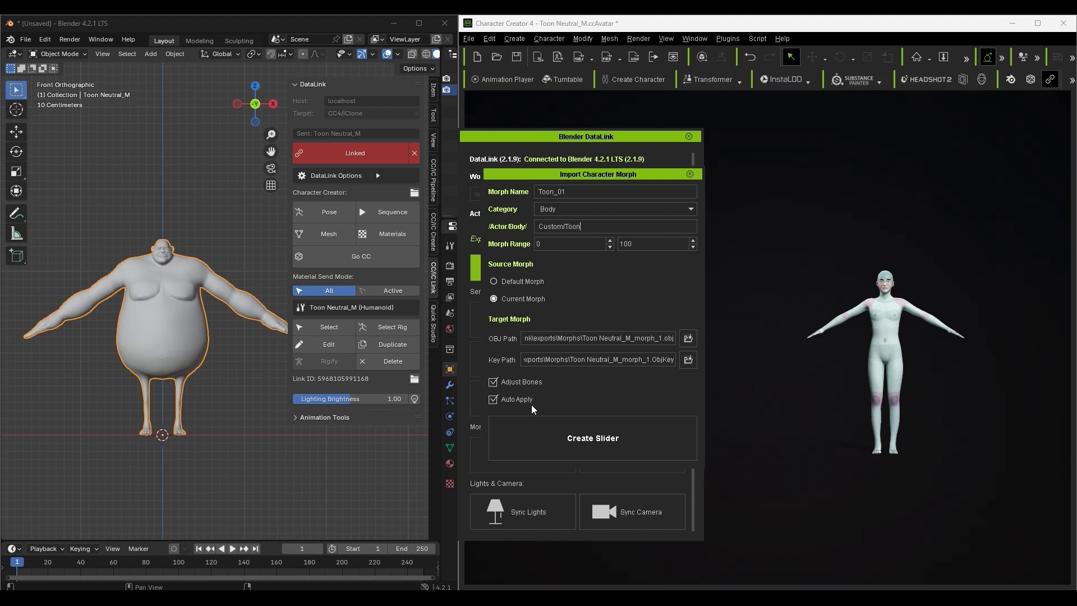
pyautogui.click(617, 455)
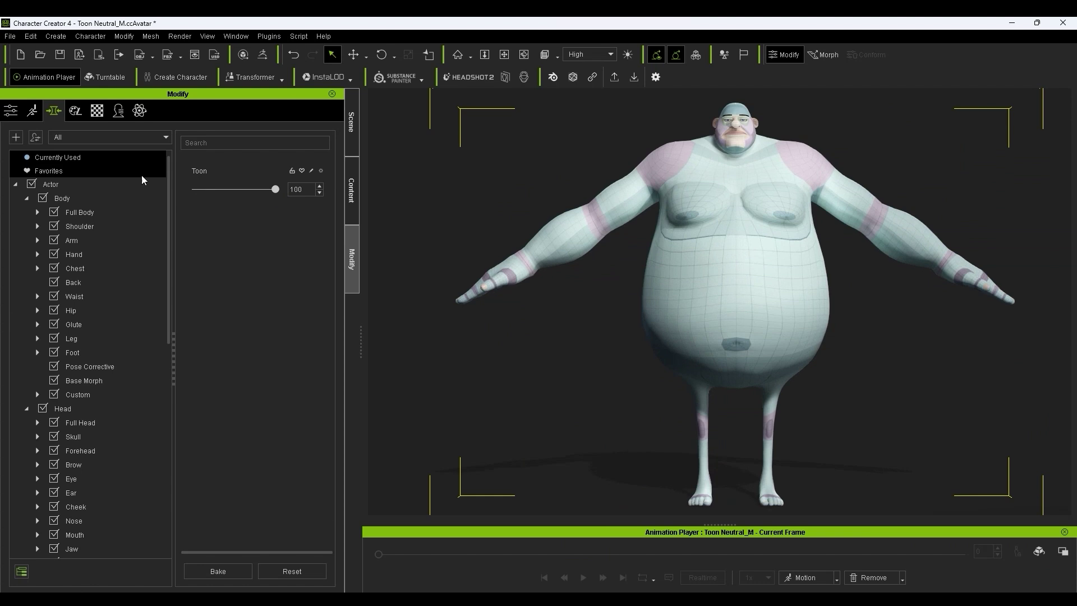
# Create combined Head & Body morph sliders with the morph name ToonCharacter001.
pyautogui.click(40, 140)
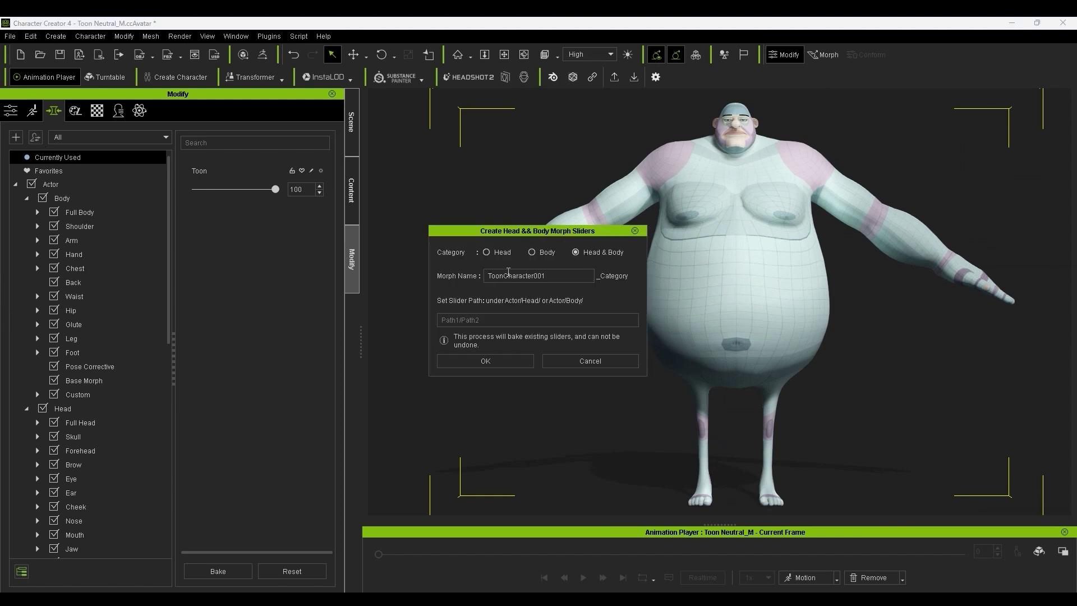
pyautogui.click(494, 364)
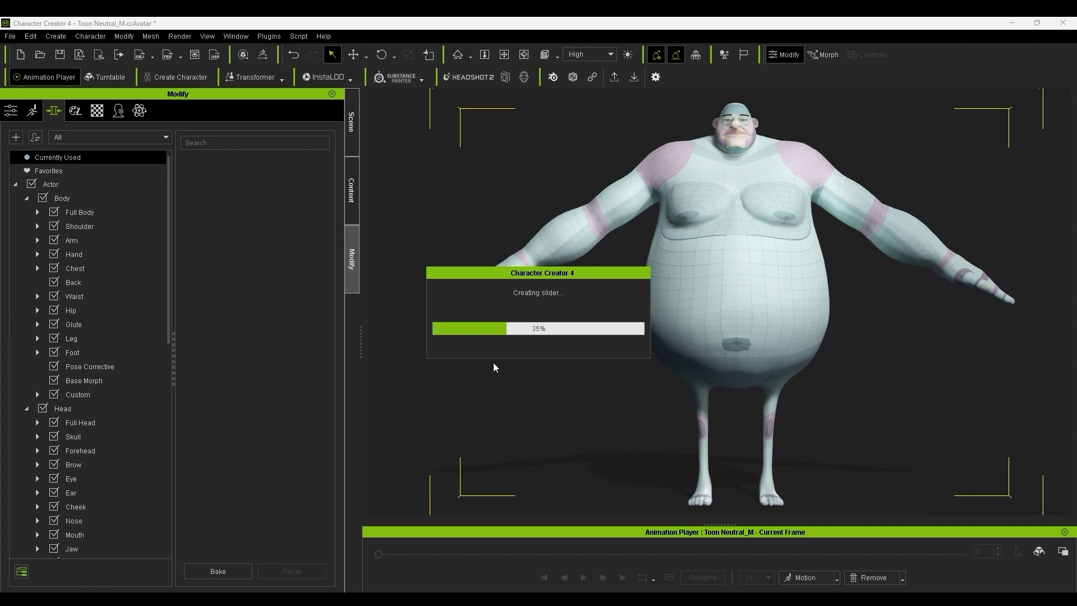
# Look through the Custom slider categories under Body and Head.
pyautogui.click(95, 396)
pyautogui.scroll(-5, 96, 396)
pyautogui.scroll(1, 95, 396)
pyautogui.click(96, 438)
pyautogui.click(88, 227)
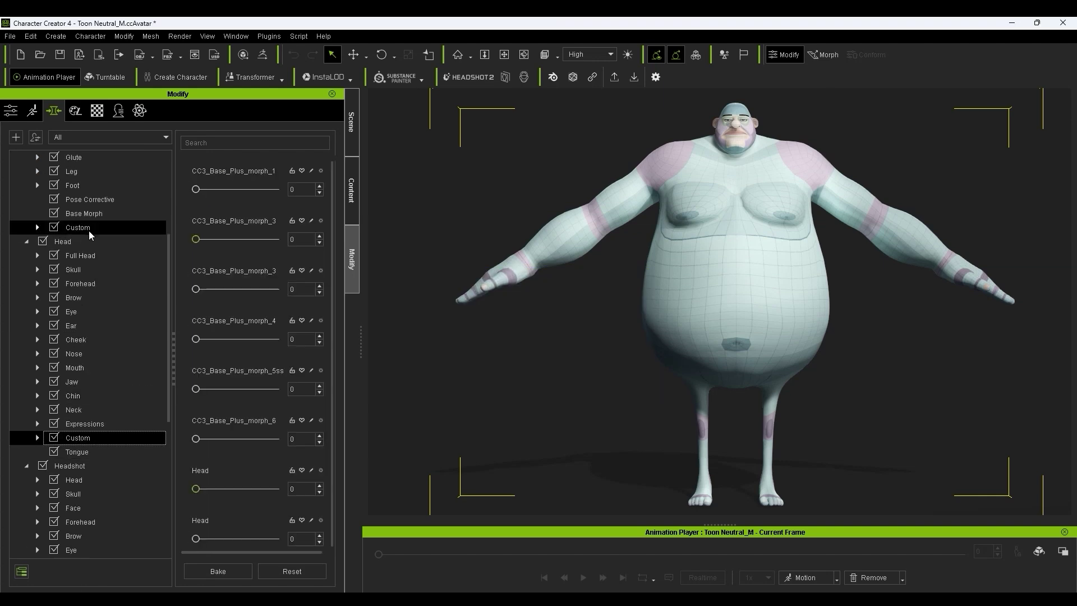
# Show the currently used morphs and try out the ToonCharacter001_Body and ToonCharacter001_Head sliders.
pyautogui.scroll(4, 89, 230)
pyautogui.click(80, 157)
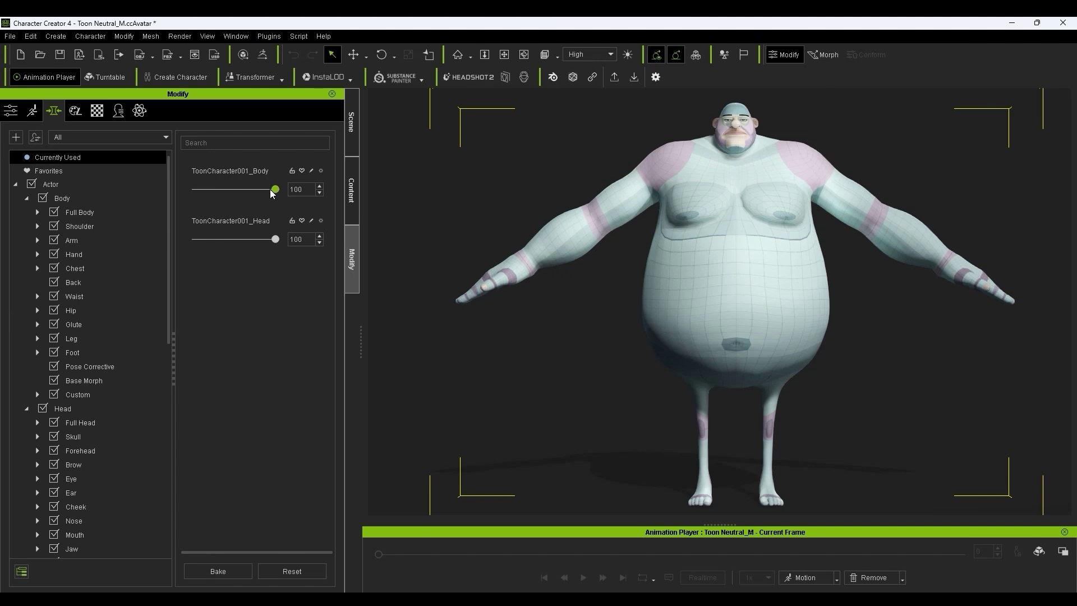
pyautogui.moveTo(272, 193); pyautogui.dragTo(315, 191)
pyautogui.moveTo(275, 239); pyautogui.dragTo(237, 236)
# Set the Full Head morphs Face Heavy to 53 and Face Angle to -76.
pyautogui.click(79, 422)
pyautogui.scroll(-5, 324, 374)
pyautogui.scroll(-1, 324, 374)
pyautogui.moveTo(248, 399); pyautogui.dragTo(263, 399)
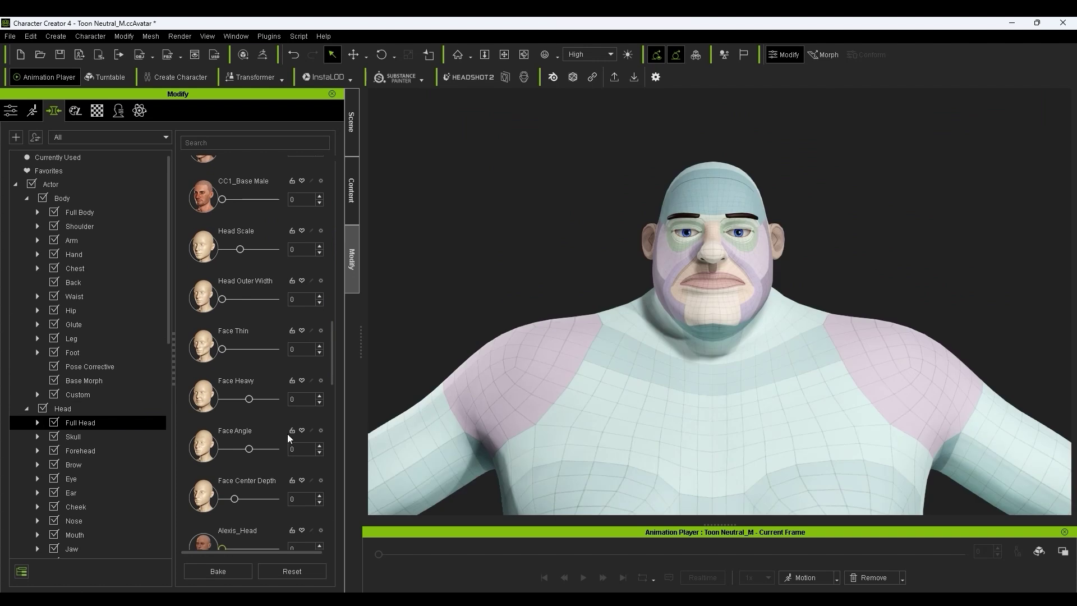
pyautogui.moveTo(249, 449); pyautogui.dragTo(228, 449)
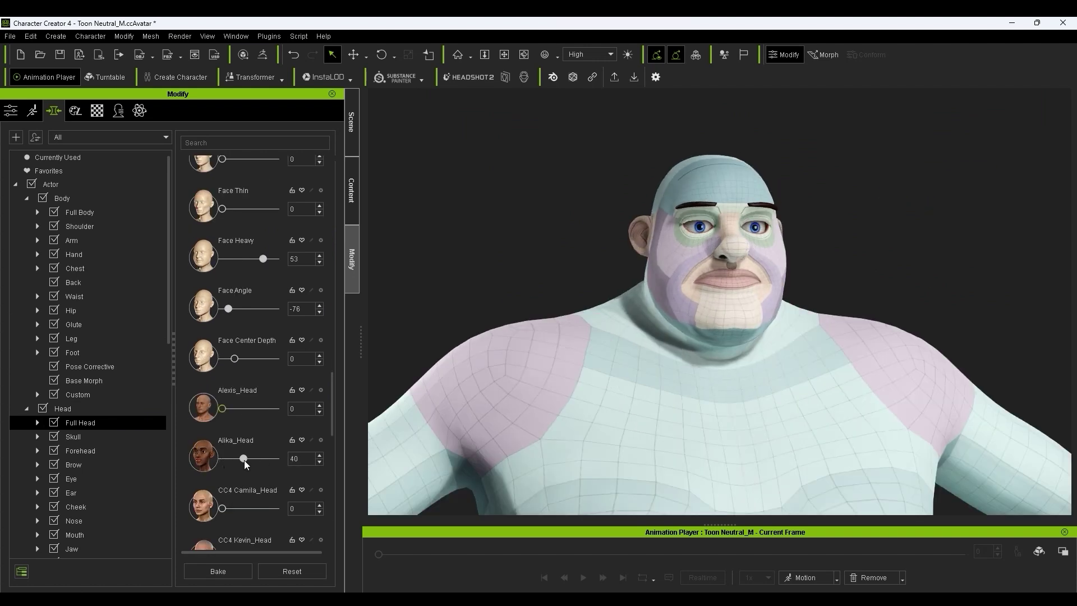
# Blend the Eddy_Head morph into the character's head at 10.
pyautogui.scroll(-5, 252, 393)
pyautogui.moveTo(222, 490); pyautogui.dragTo(228, 490)
pyautogui.scroll(-3, 264, 438)
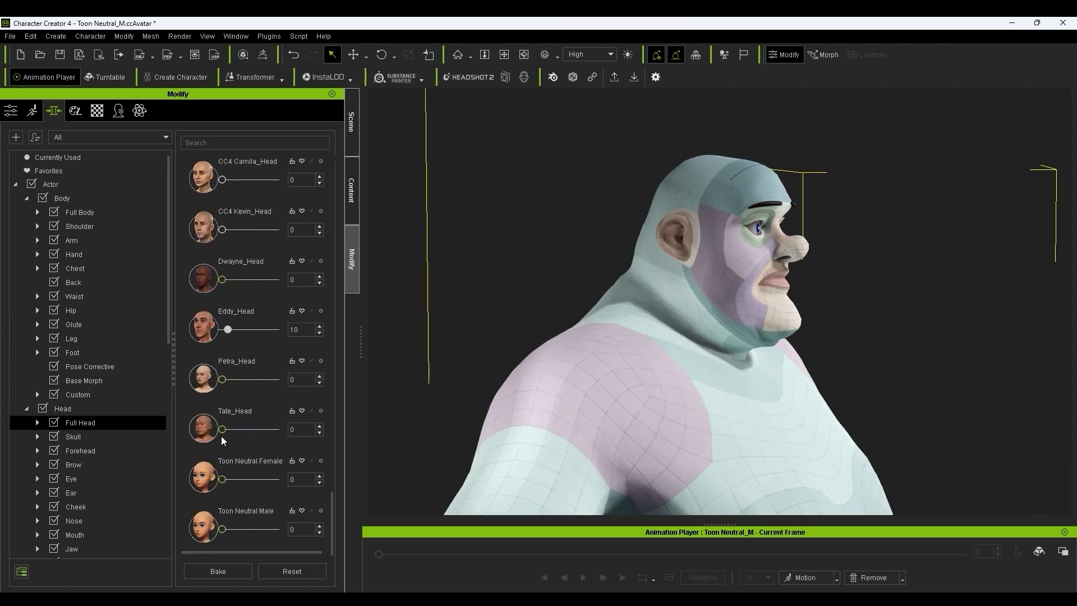
# Show the Full Body morph sliders.
pyautogui.click(84, 212)
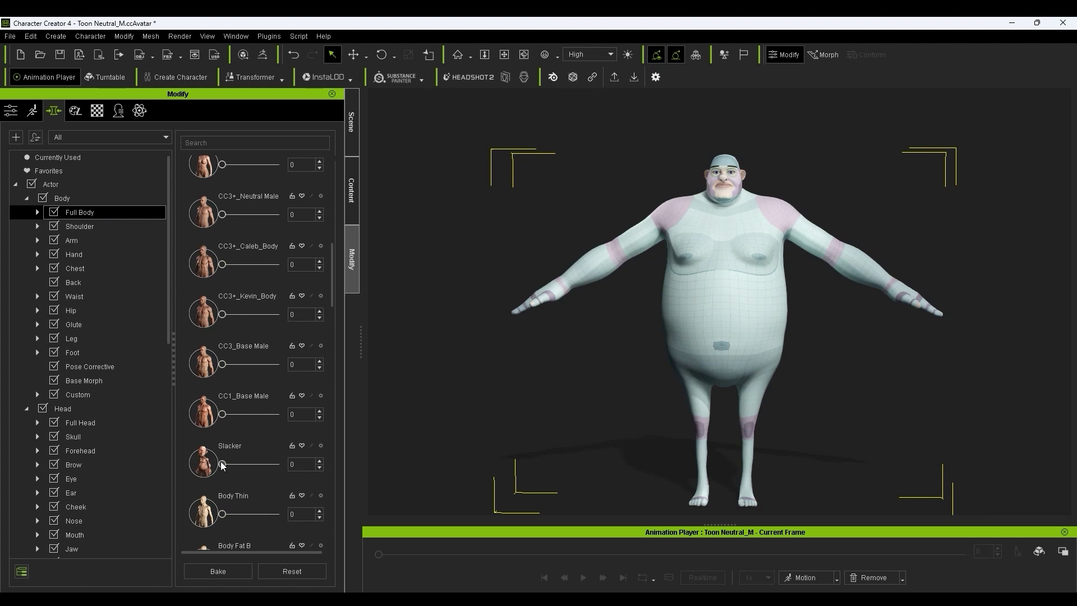